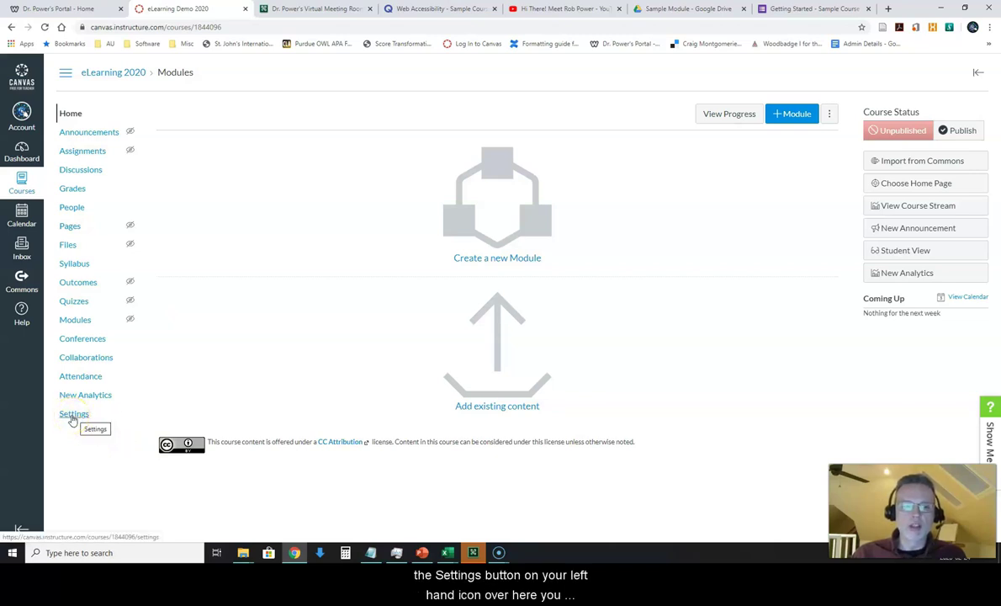
Open the course settings and change the course code to DEMO2020.
{"action": "left_click", "coordinate": [80, 417]}
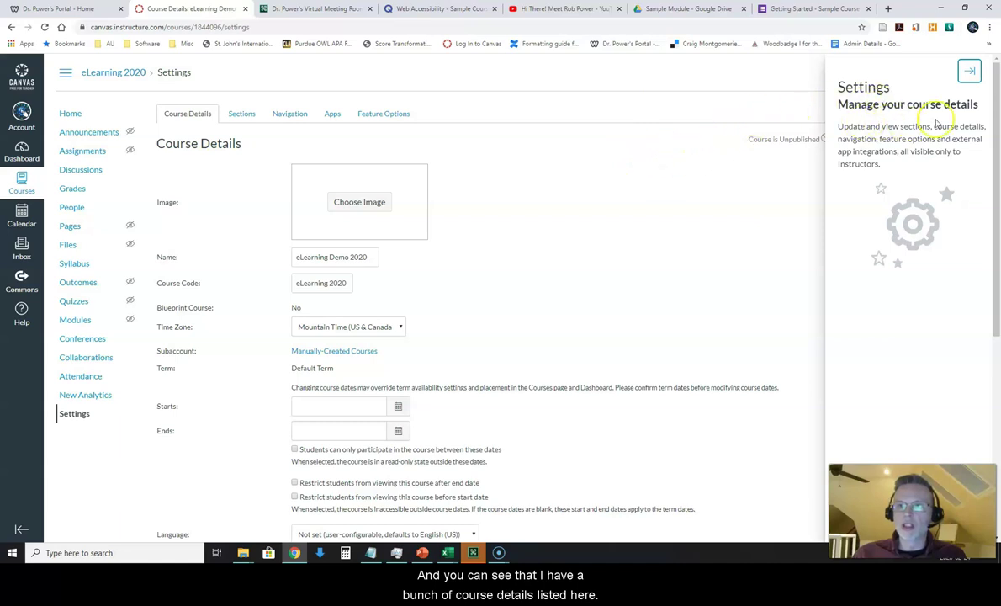
{"action": "left_click", "coordinate": [971, 71]}
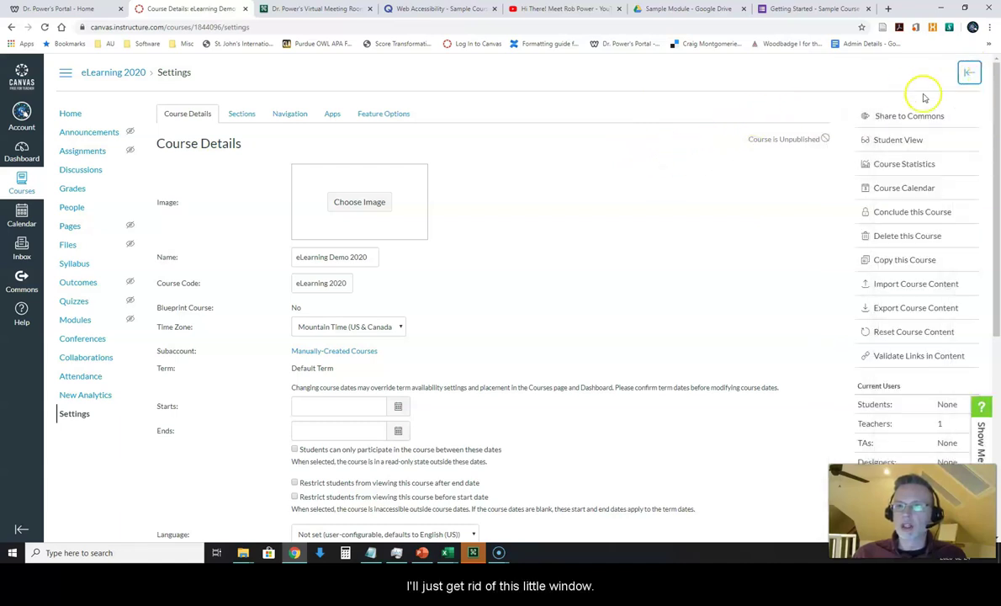
{"action": "scroll", "coordinate": [489, 174], "scroll_direction": "down", "scroll_amount": 3}
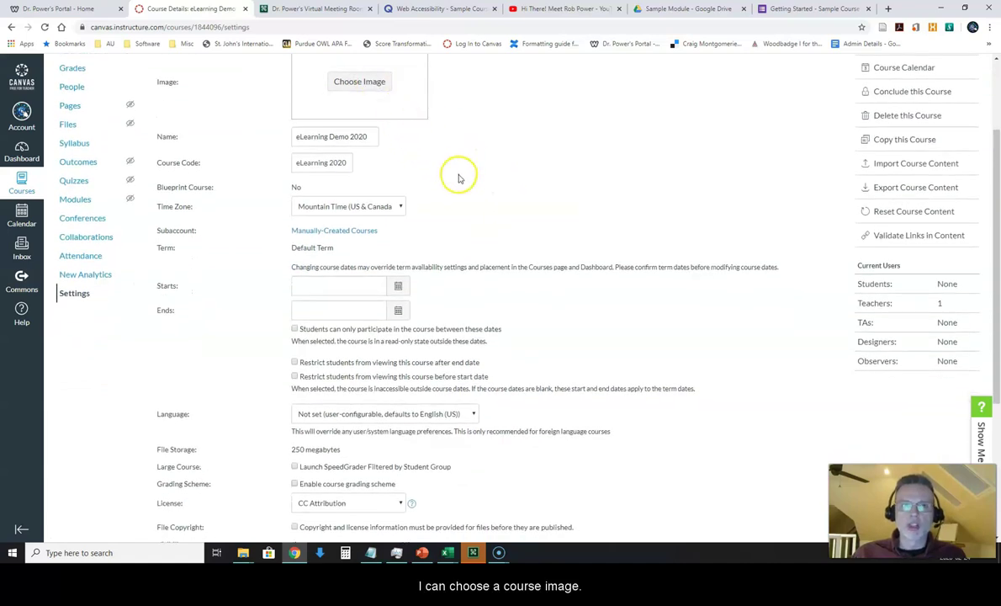
{"action": "scroll", "coordinate": [458, 172], "scroll_direction": "up", "scroll_amount": 2}
{"action": "scroll", "coordinate": [452, 202], "scroll_direction": "down", "scroll_amount": 1}
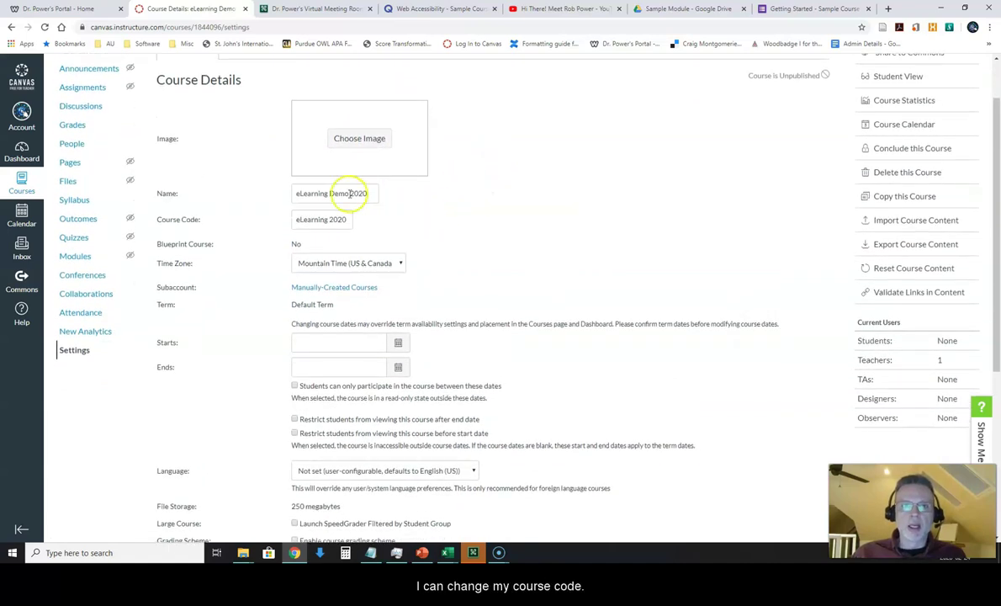
{"action": "triple_click", "coordinate": [295, 218]}
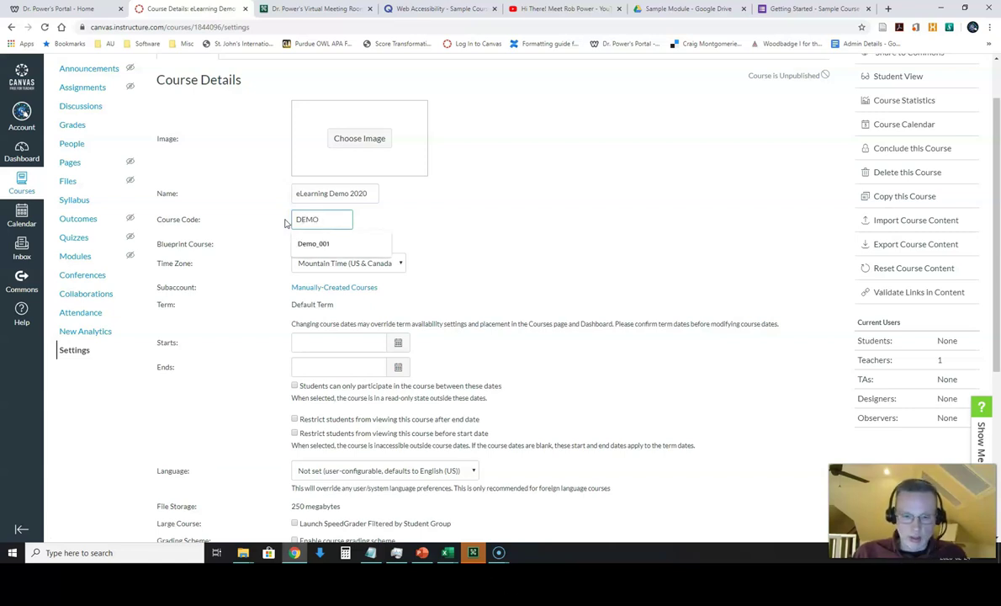
{"action": "left_click", "coordinate": [437, 225]}
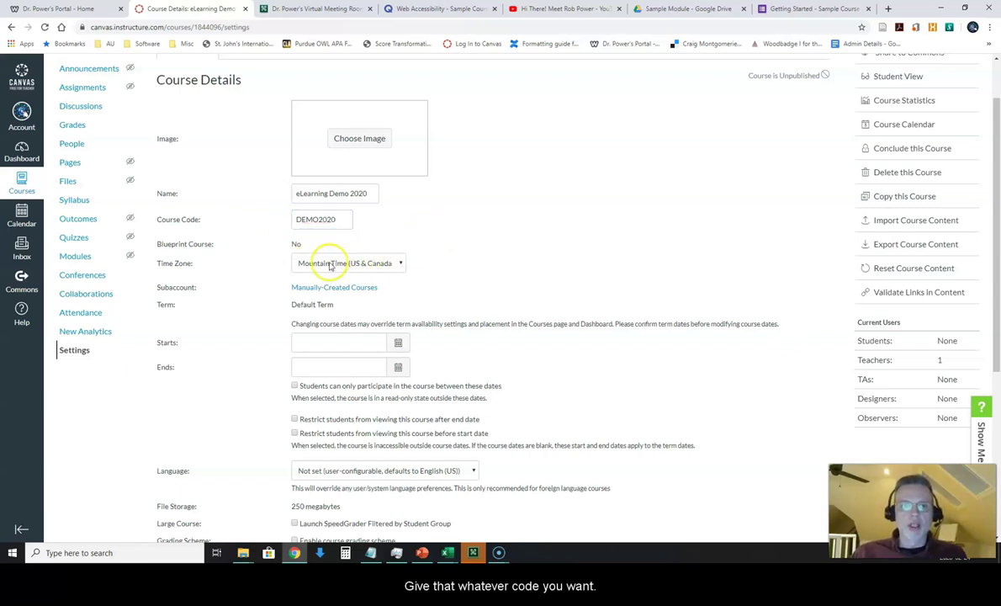
Select Mountain Time (US & Canada) as the course time zone and set the course format to Online.
{"action": "left_click", "coordinate": [401, 264]}
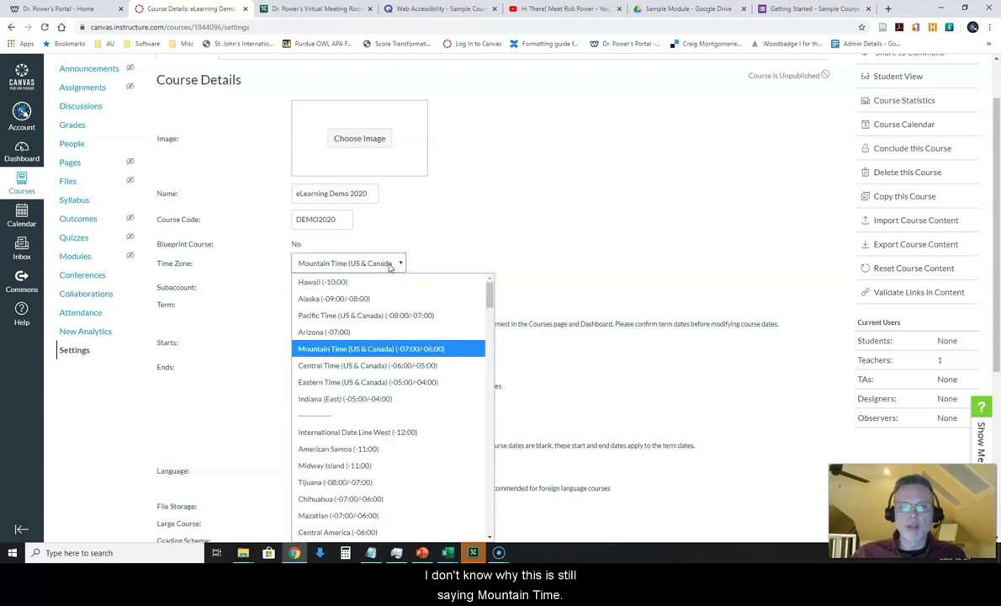
{"action": "left_click", "coordinate": [335, 349]}
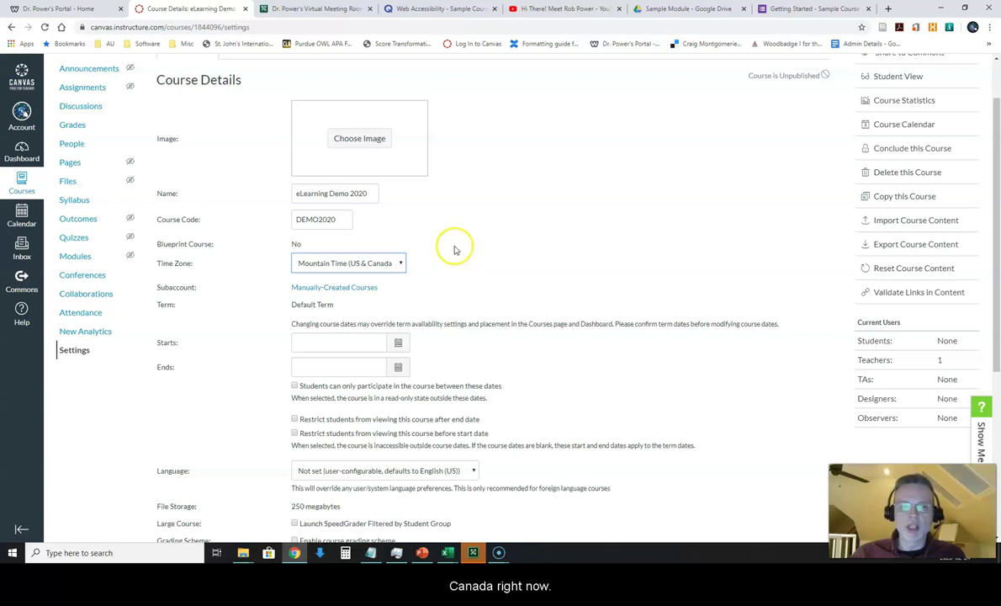
{"action": "scroll", "coordinate": [449, 250], "scroll_direction": "down", "scroll_amount": 2}
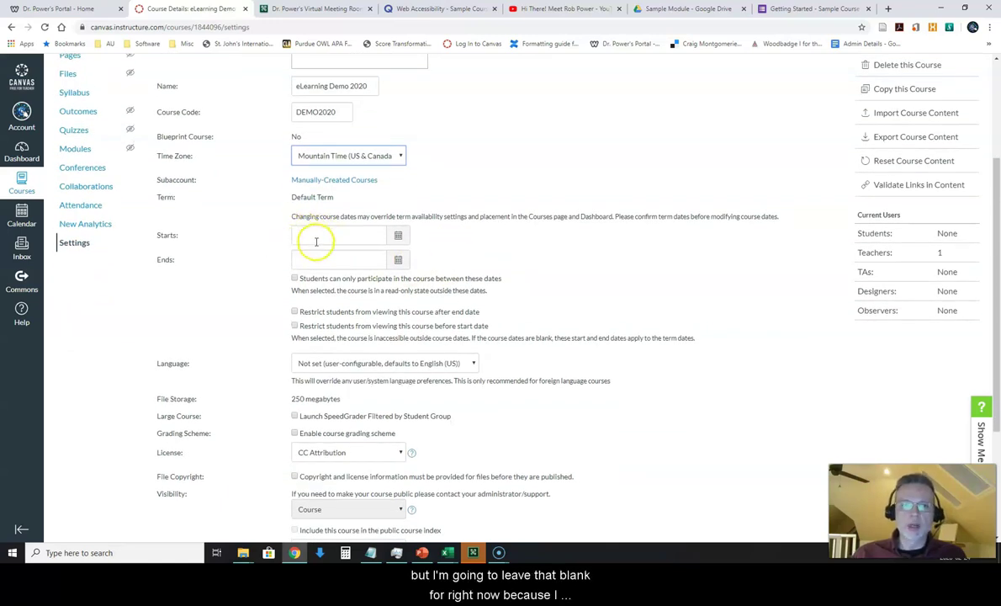
{"action": "scroll", "coordinate": [482, 242], "scroll_direction": "down", "scroll_amount": 1}
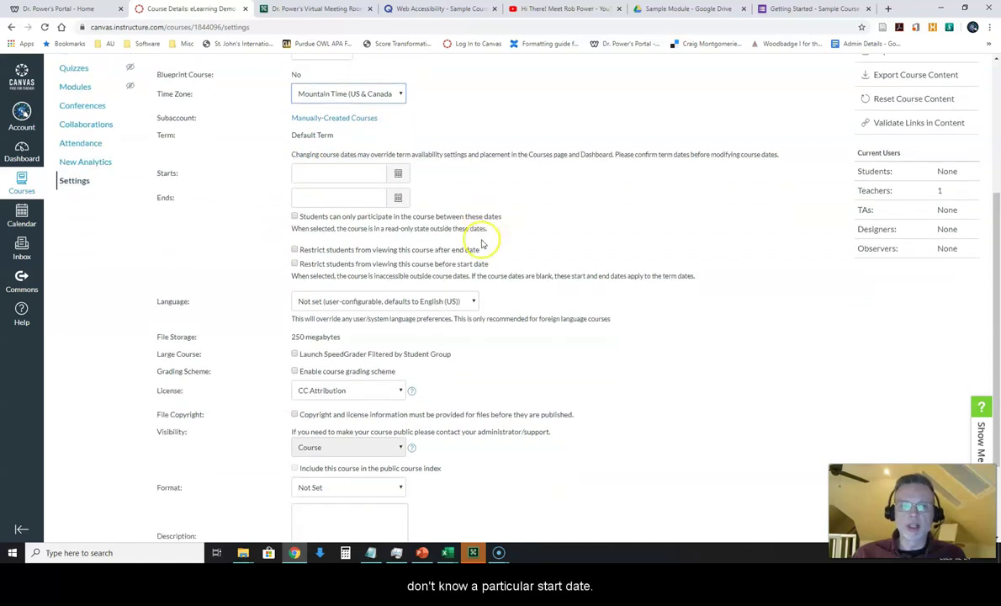
{"action": "scroll", "coordinate": [478, 242], "scroll_direction": "down", "scroll_amount": 1}
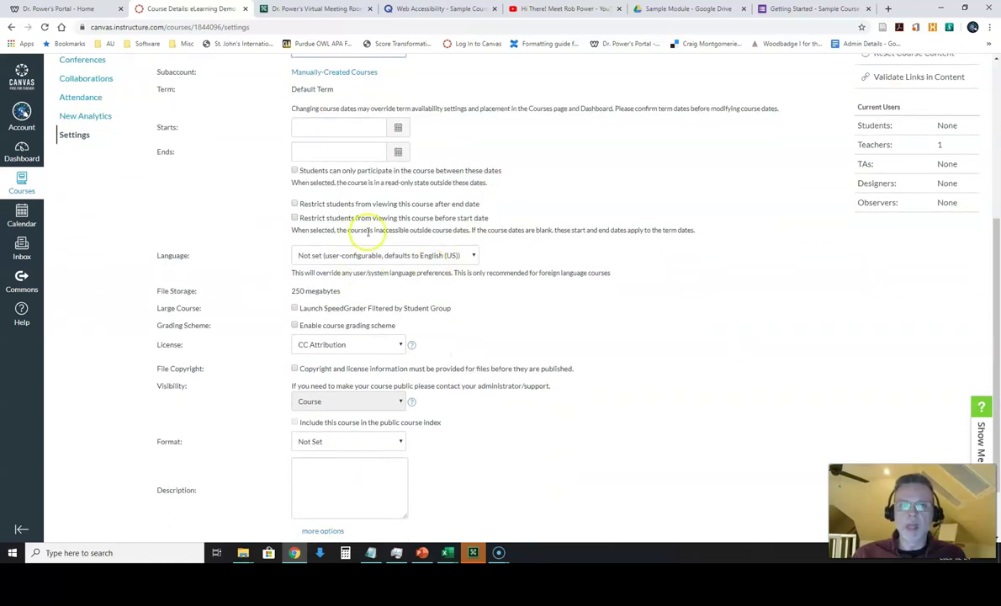
{"action": "scroll", "coordinate": [284, 271], "scroll_direction": "down", "scroll_amount": 2}
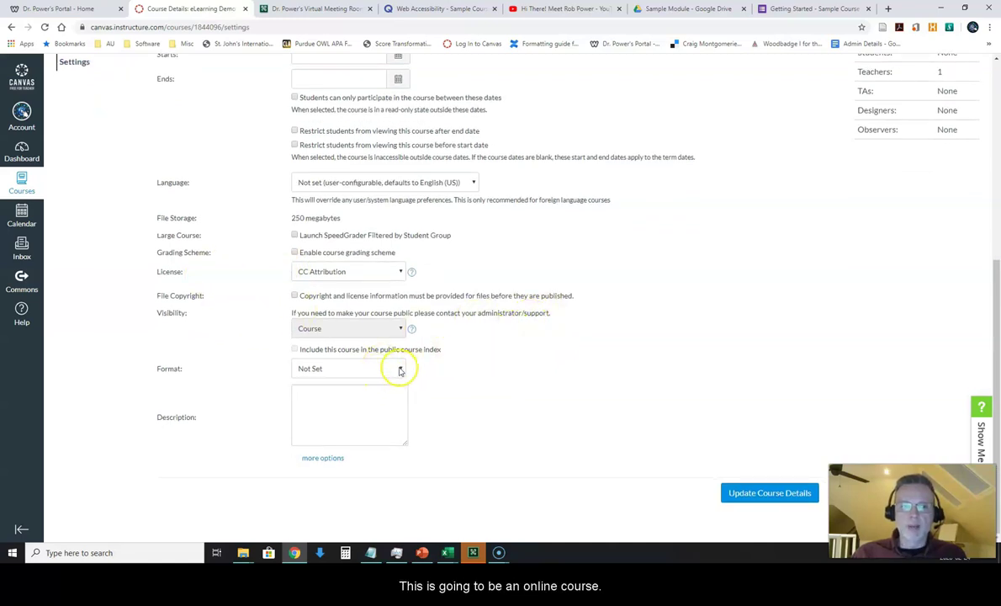
{"action": "left_click", "coordinate": [399, 369]}
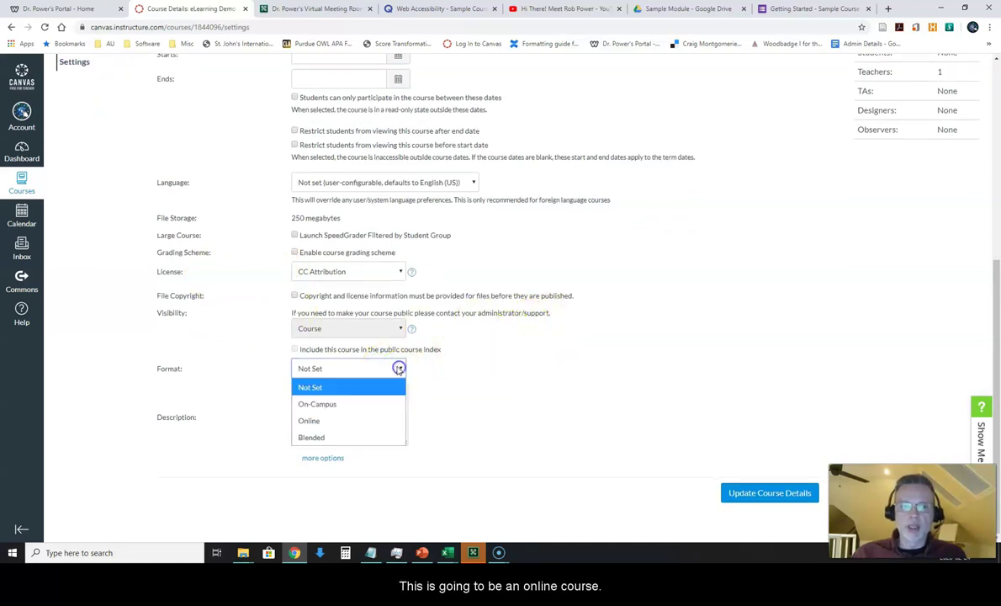
{"action": "left_click", "coordinate": [335, 421]}
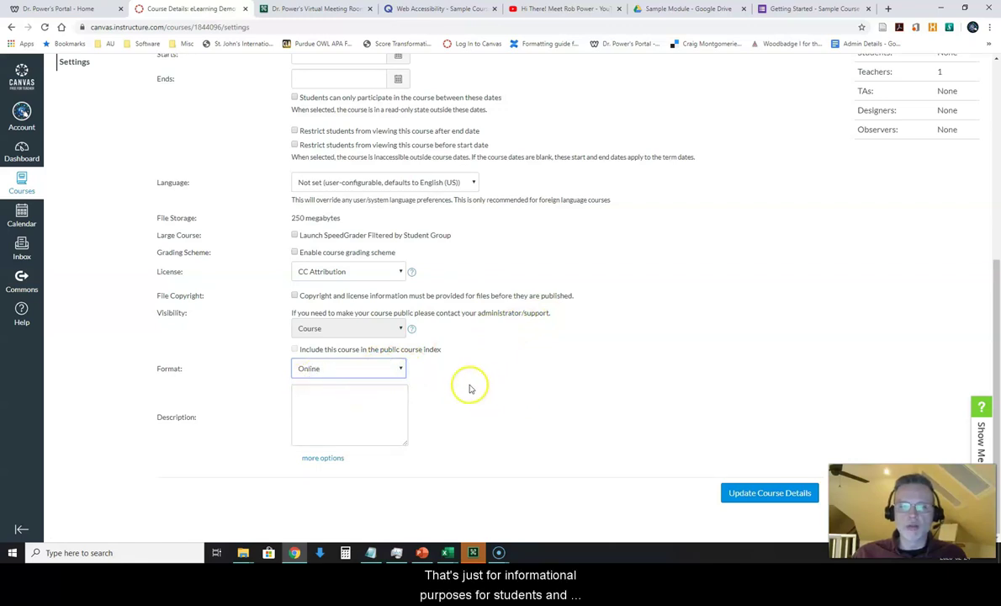
Switch to the Excel workbook and copy the full course description text from cell B6 of the Front Page sheet.
{"action": "left_click", "coordinate": [324, 407]}
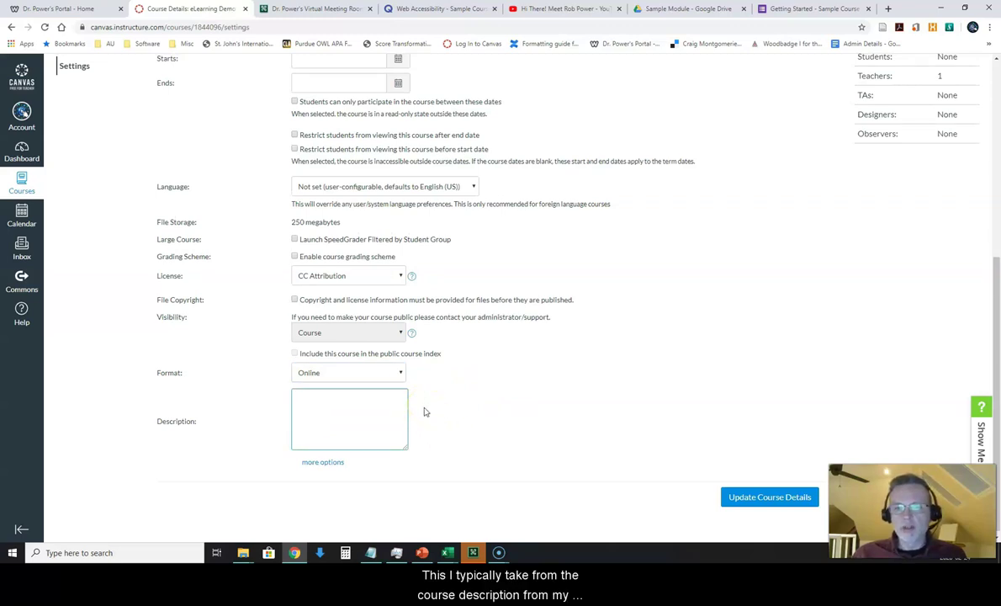
{"action": "left_click", "coordinate": [448, 548]}
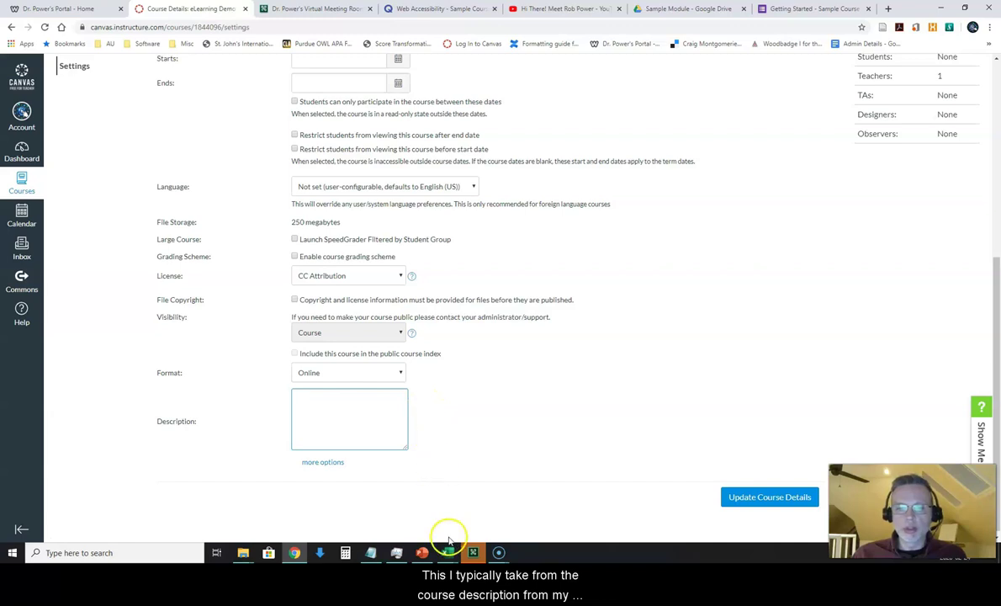
{"action": "left_click", "coordinate": [413, 517]}
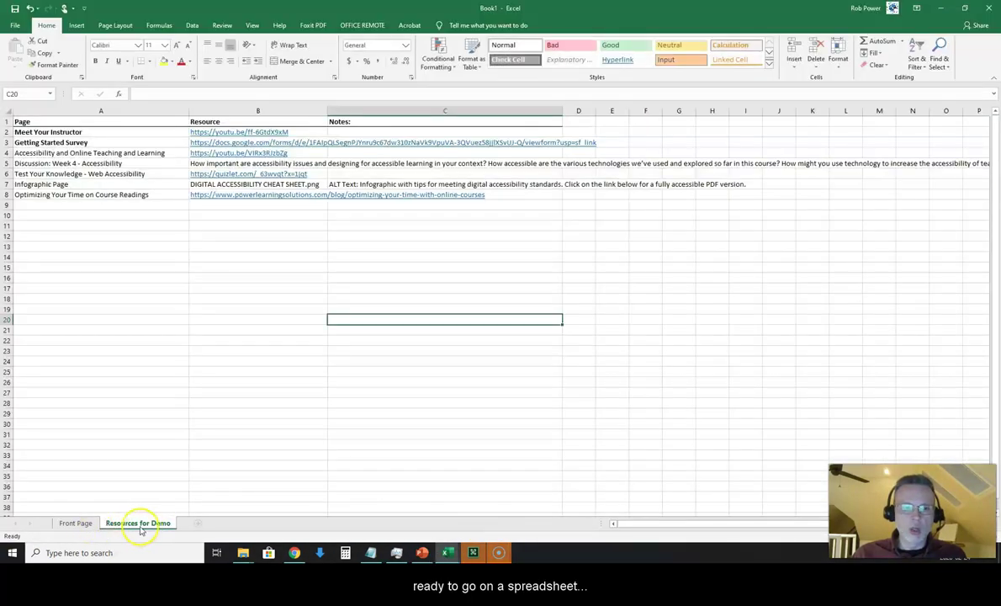
{"action": "left_click", "coordinate": [74, 523]}
{"action": "scroll", "coordinate": [118, 352], "scroll_direction": "up", "scroll_amount": 3}
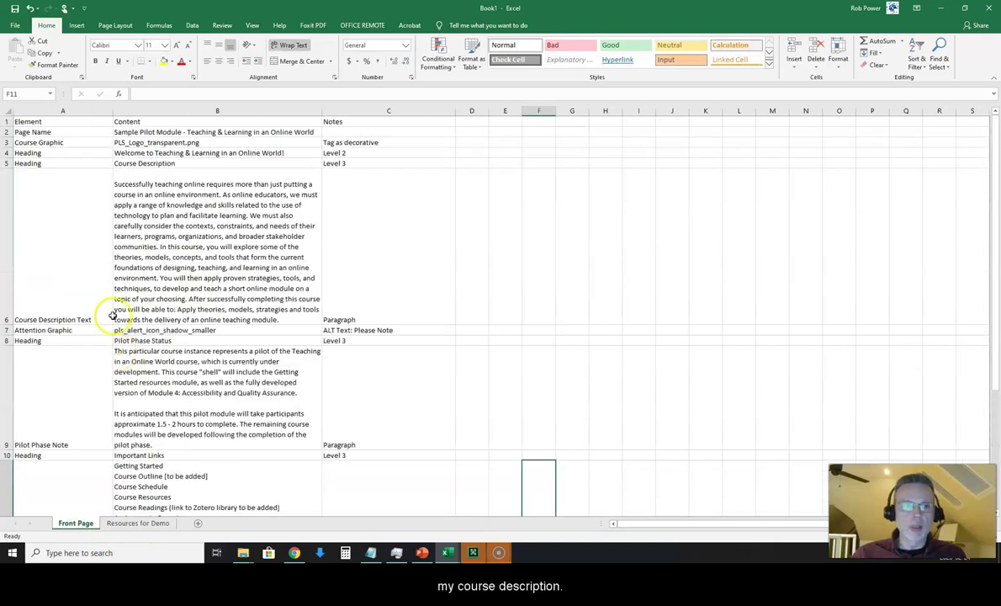
{"action": "left_click", "coordinate": [130, 206]}
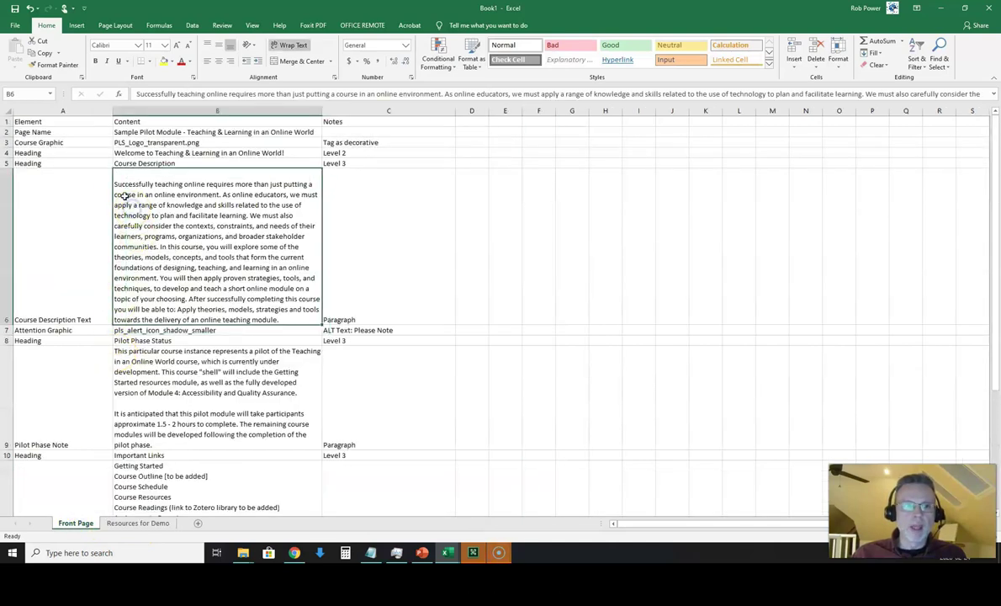
{"action": "double_click", "coordinate": [116, 183]}
{"action": "left_click_drag", "start_coordinate": [115, 179], "coordinate": [304, 316]}
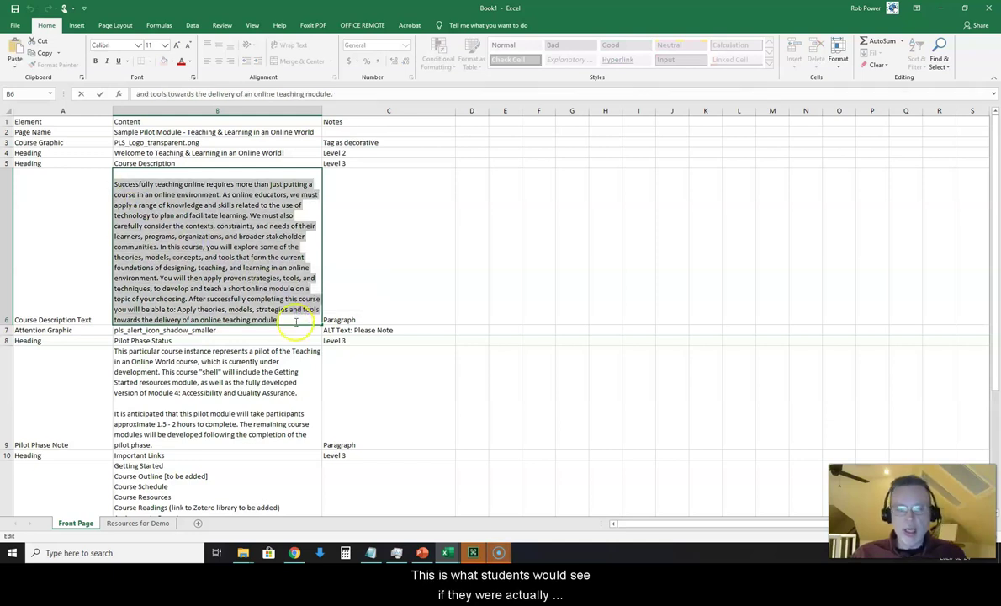
Switch back to Canvas in Chrome and paste the copied text as the course description.
{"action": "mouse_move", "coordinate": [499, 553]}
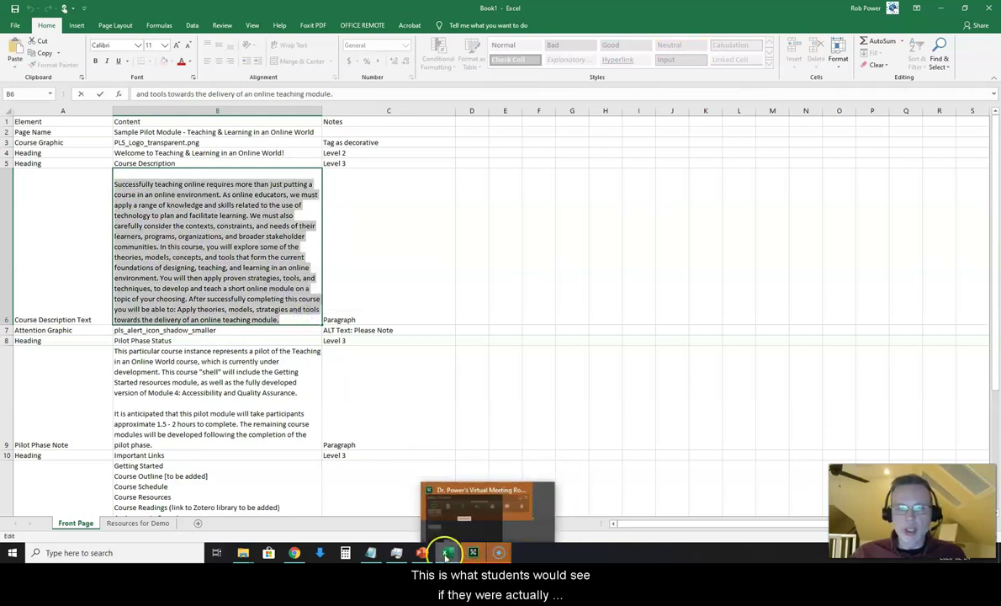
{"action": "left_click", "coordinate": [290, 550]}
{"action": "left_click", "coordinate": [305, 412]}
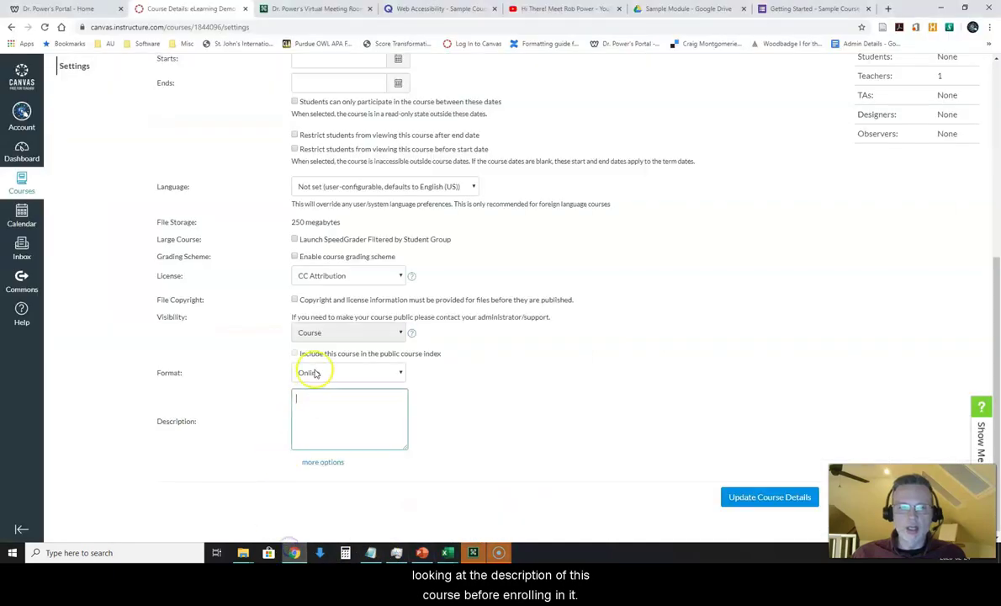
{"action": "key", "text": "ctrl+v"}
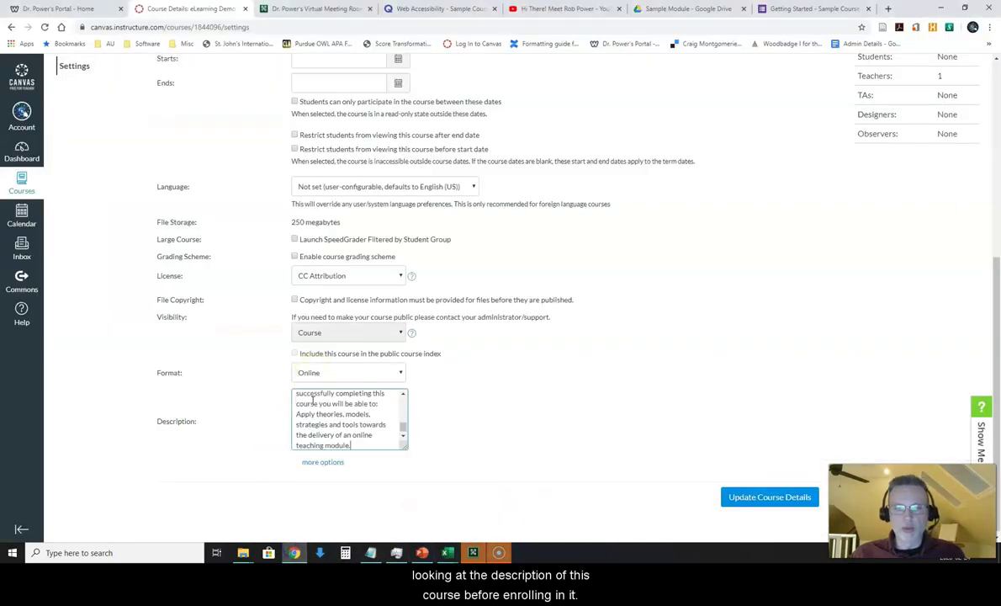
Expand the additional course options and show recent announcements on the course home page, keeping 3 as the number shown.
{"action": "scroll", "coordinate": [466, 414], "scroll_direction": "up", "scroll_amount": 2}
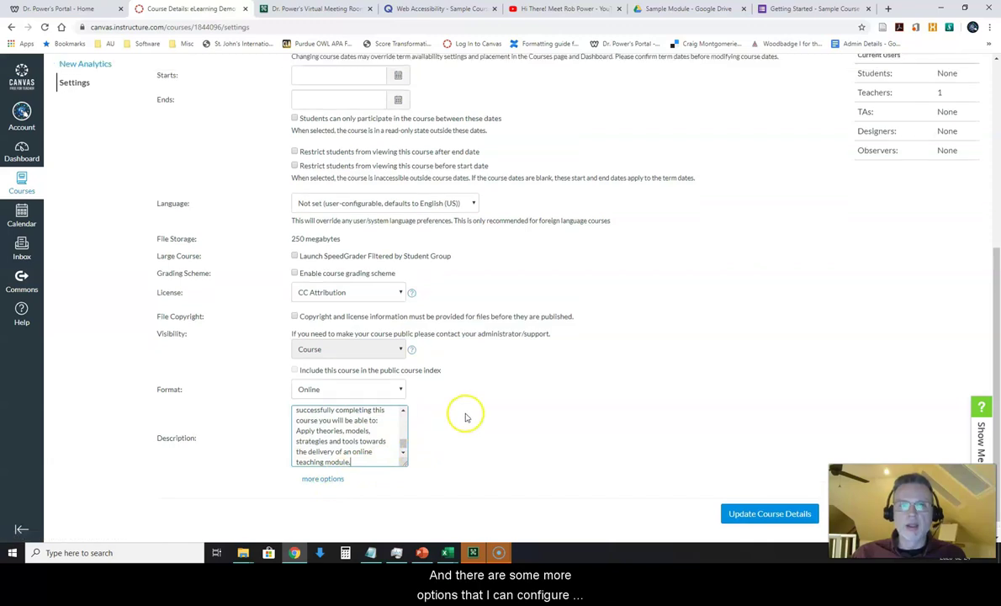
{"action": "scroll", "coordinate": [465, 417], "scroll_direction": "down", "scroll_amount": 2}
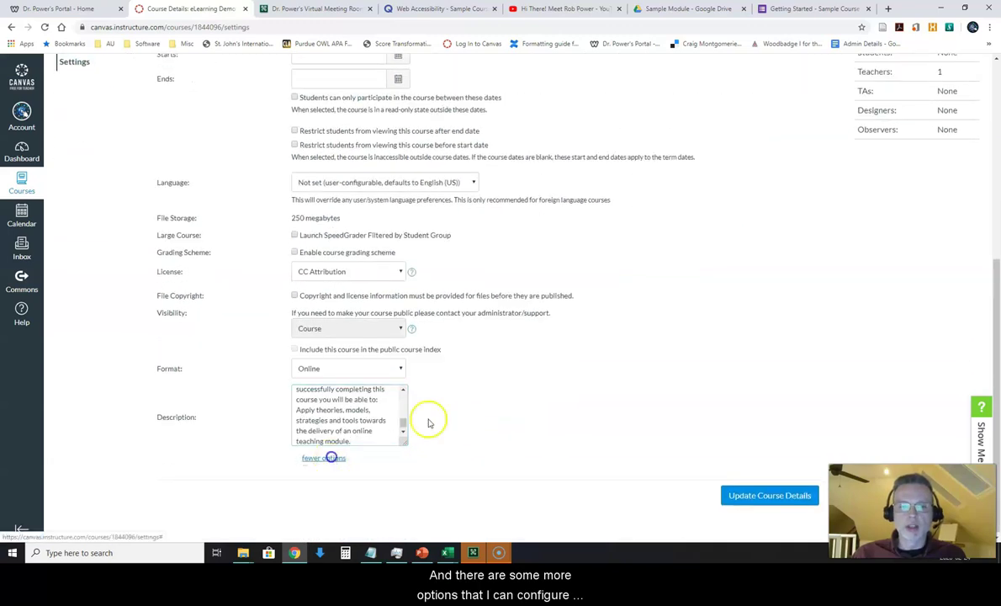
{"action": "left_click", "coordinate": [329, 457]}
{"action": "scroll", "coordinate": [457, 386], "scroll_direction": "down", "scroll_amount": 3}
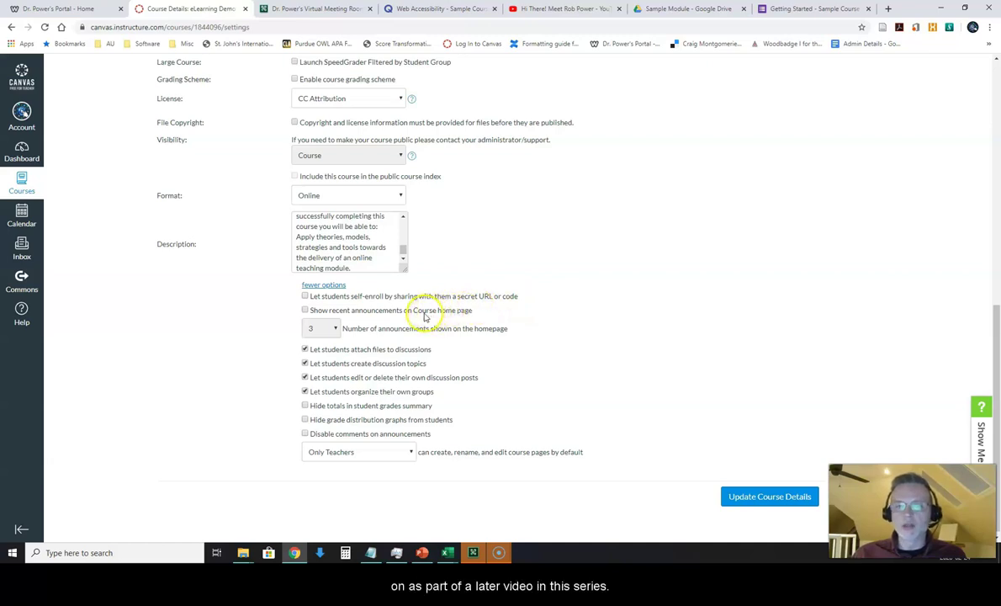
{"action": "left_click", "coordinate": [304, 310]}
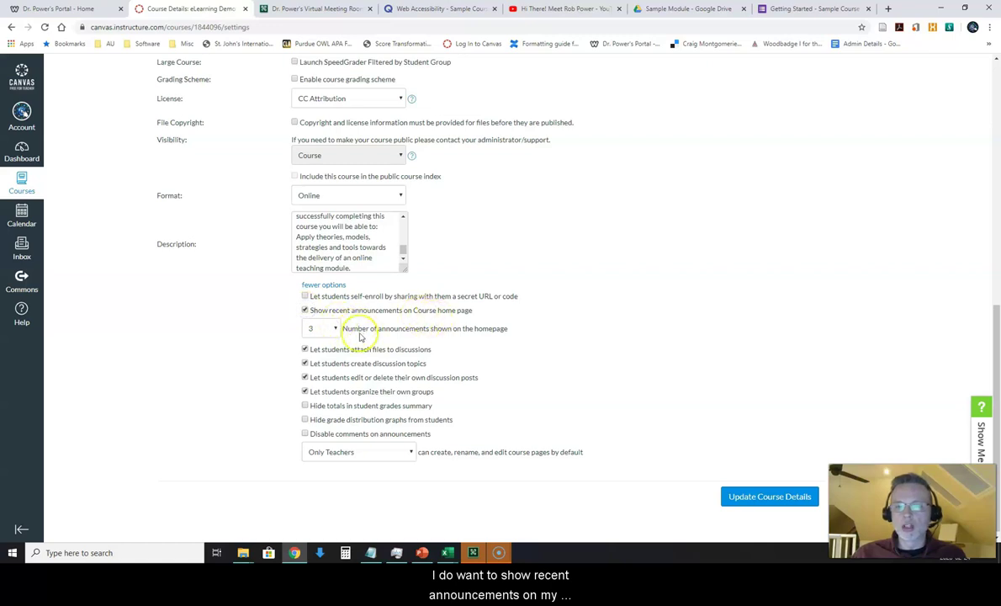
{"action": "left_click", "coordinate": [336, 329]}
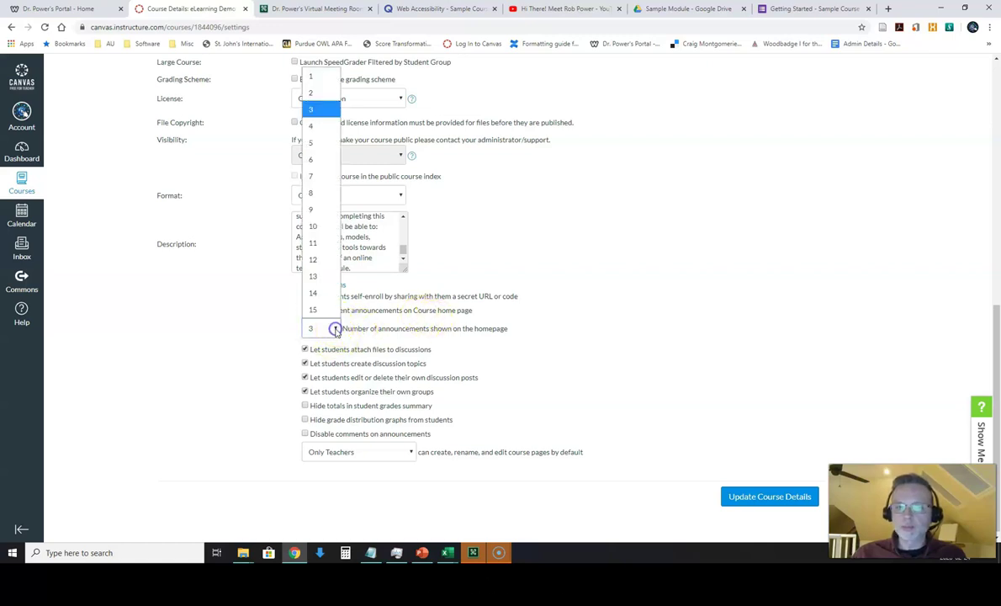
{"action": "left_click", "coordinate": [397, 329]}
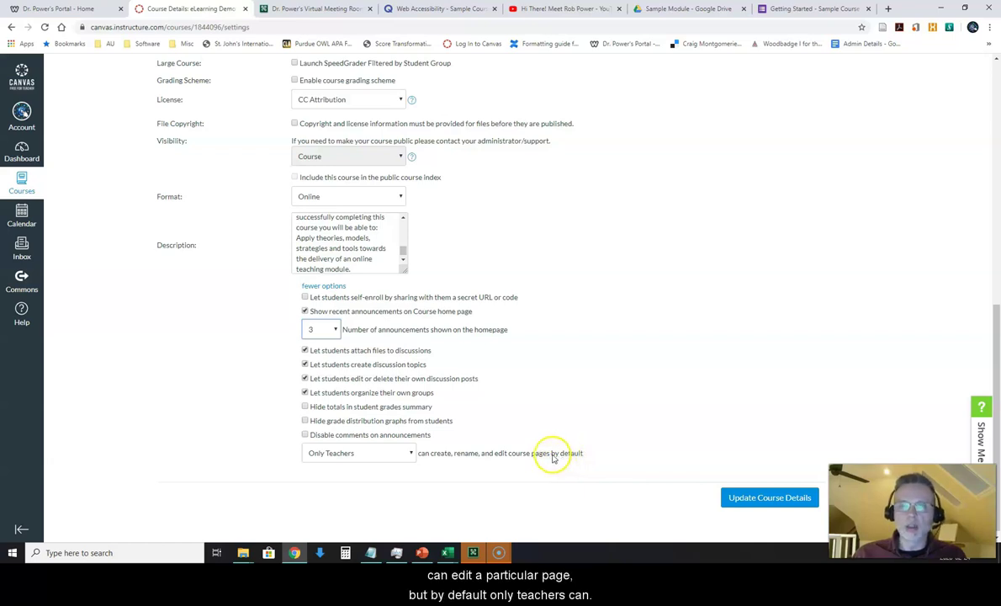
Open the image chooser for the course image in the course details.
{"action": "scroll", "coordinate": [638, 462], "scroll_direction": "up", "scroll_amount": 1}
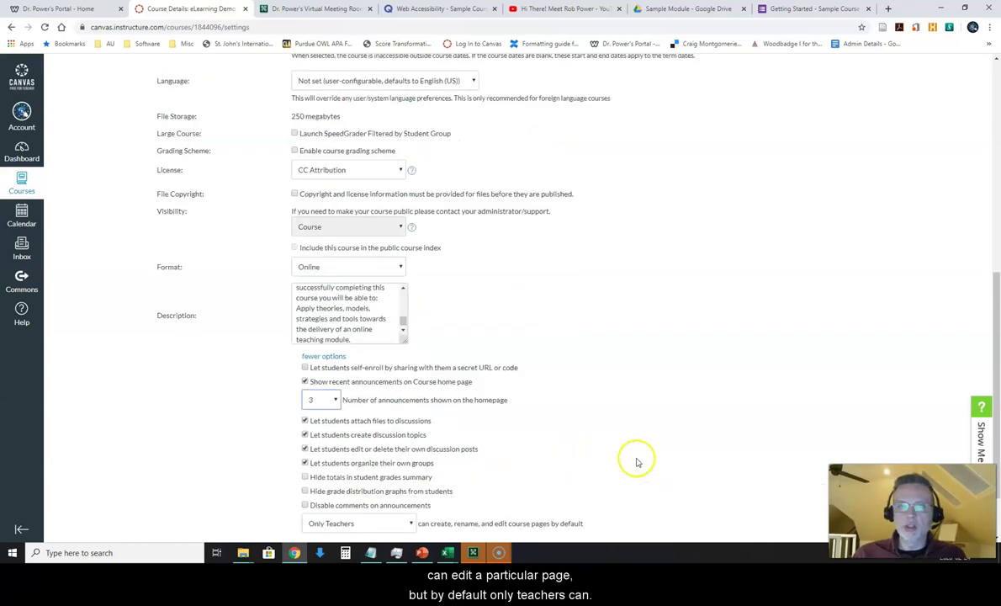
{"action": "scroll", "coordinate": [638, 462], "scroll_direction": "up", "scroll_amount": 5}
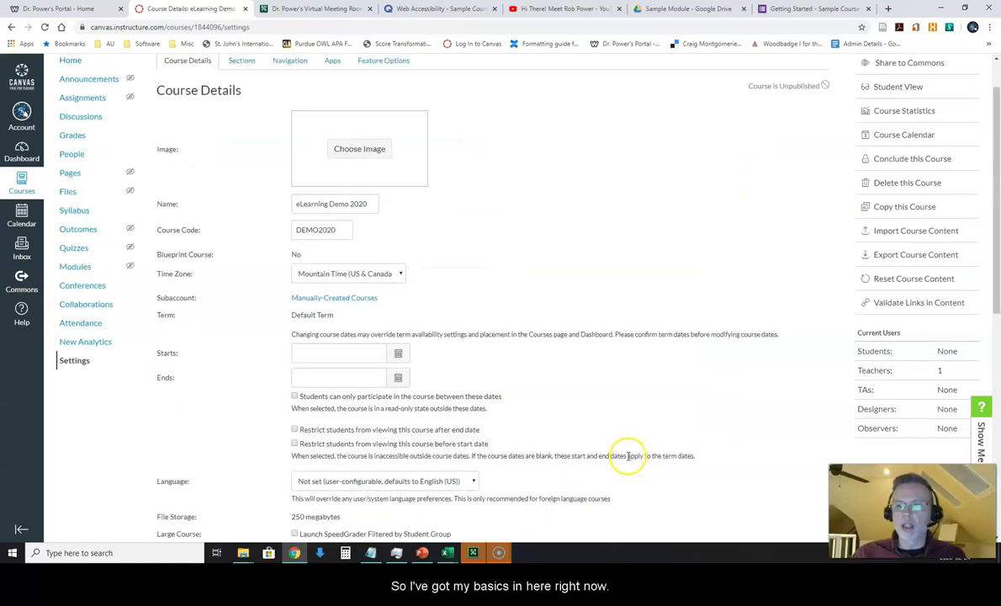
{"action": "scroll", "coordinate": [627, 457], "scroll_direction": "down", "scroll_amount": 5}
{"action": "scroll", "coordinate": [627, 459], "scroll_direction": "up", "scroll_amount": 6}
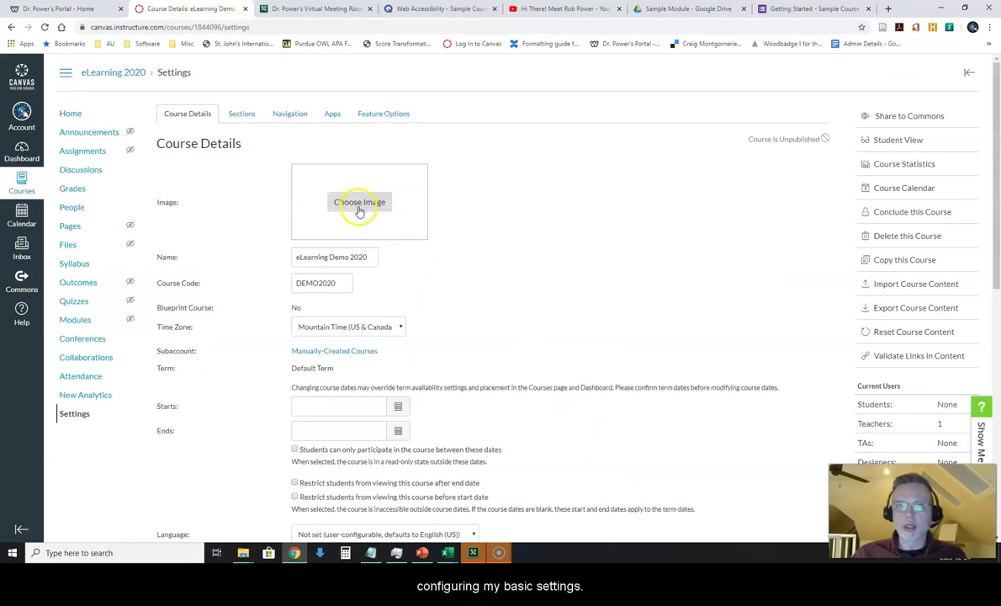
{"action": "left_click", "coordinate": [356, 207]}
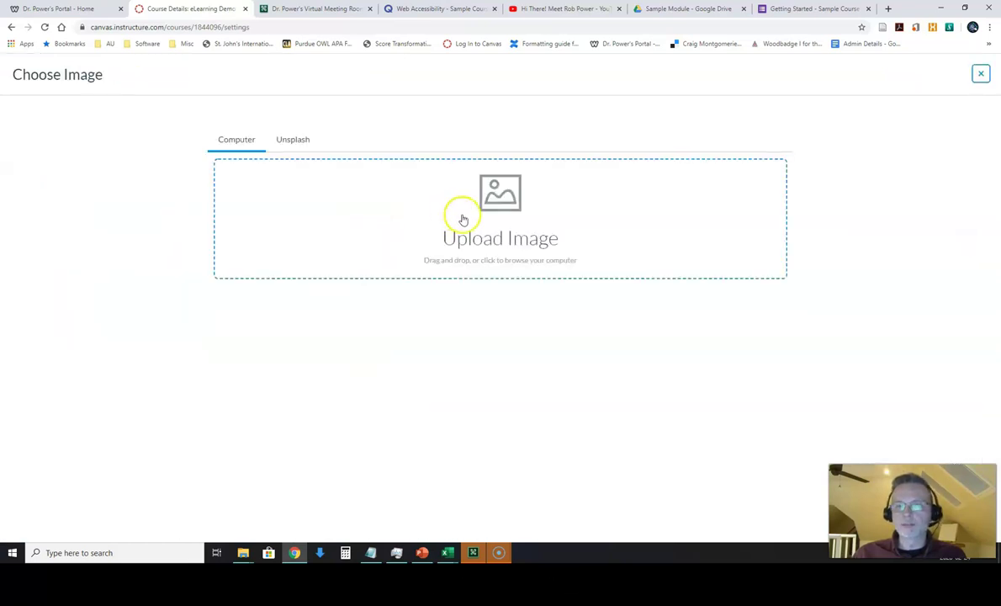
Switch to the Canvas Tutorials window in File Explorer, open its Images folder and upload pls_logo_banner as the course image.
{"action": "left_click", "coordinate": [243, 553]}
{"action": "mouse_move", "coordinate": [275, 515]}
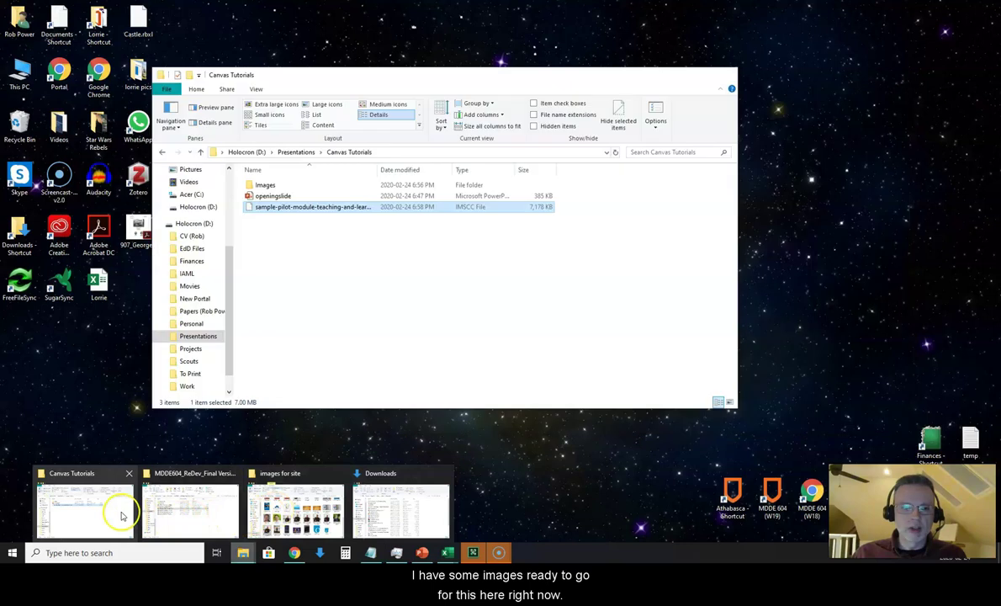
{"action": "left_click", "coordinate": [121, 515]}
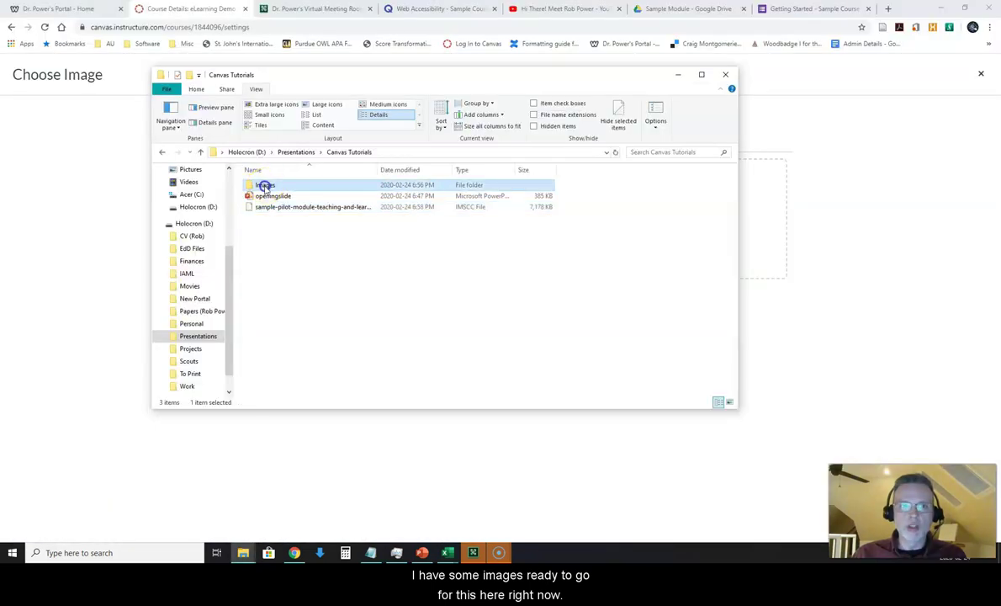
{"action": "double_click", "coordinate": [264, 187]}
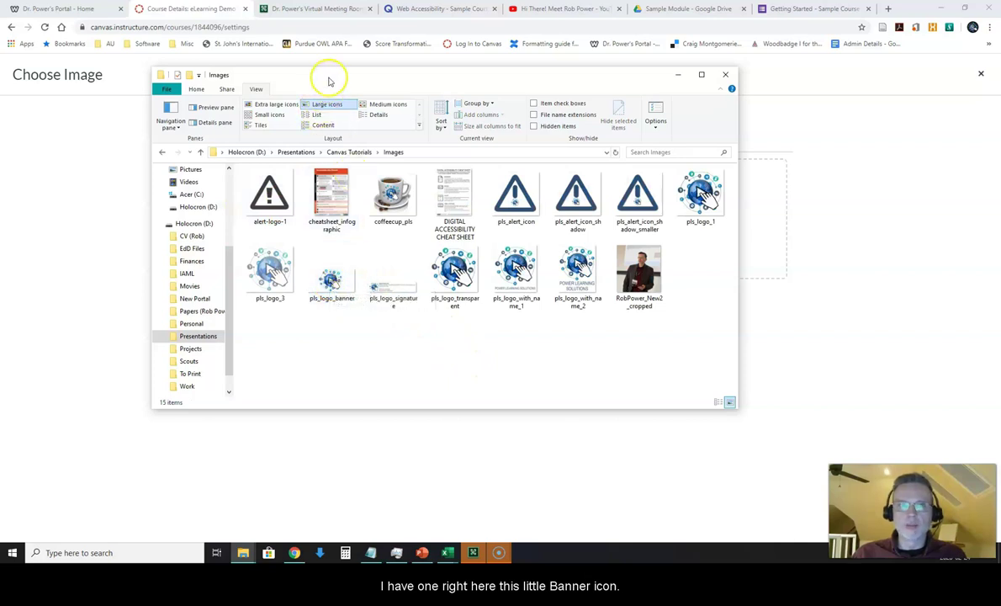
{"action": "left_click_drag", "start_coordinate": [330, 74], "coordinate": [170, 77]}
{"action": "left_click_drag", "start_coordinate": [173, 274], "coordinate": [636, 221]}
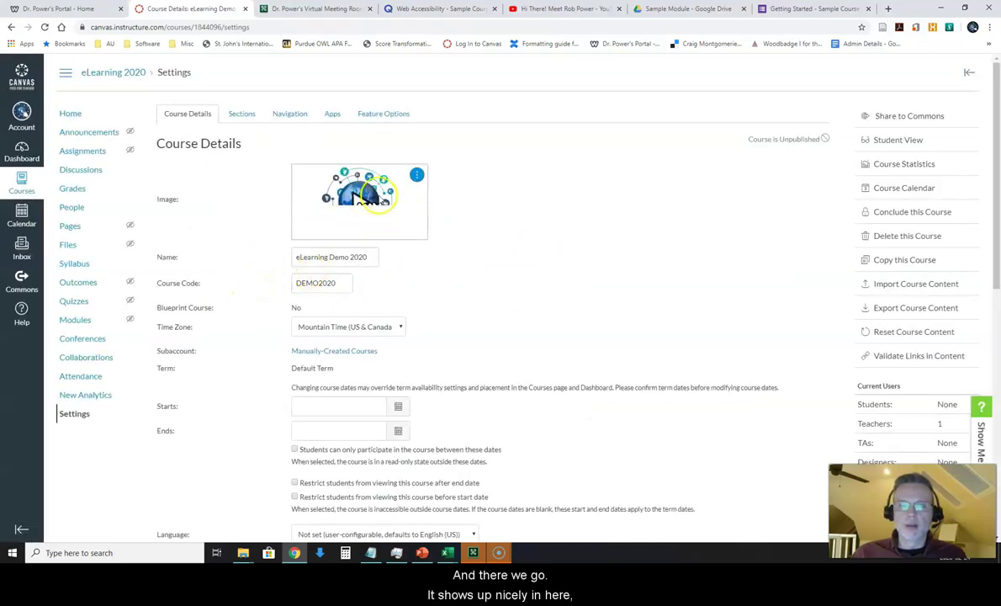
Save the updated course details.
{"action": "scroll", "coordinate": [475, 244], "scroll_direction": "down", "scroll_amount": 2}
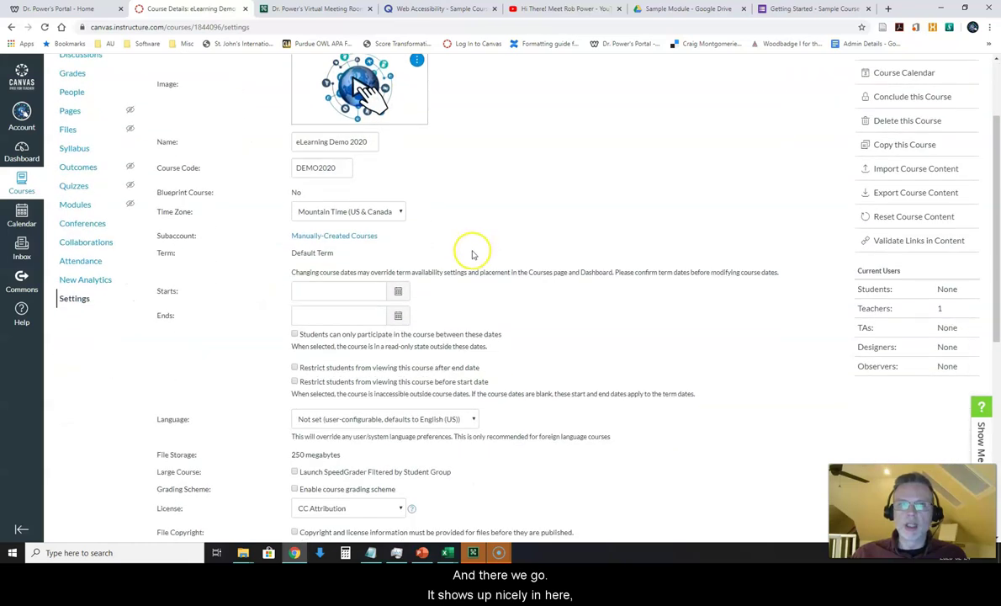
{"action": "scroll", "coordinate": [472, 259], "scroll_direction": "up", "scroll_amount": 3}
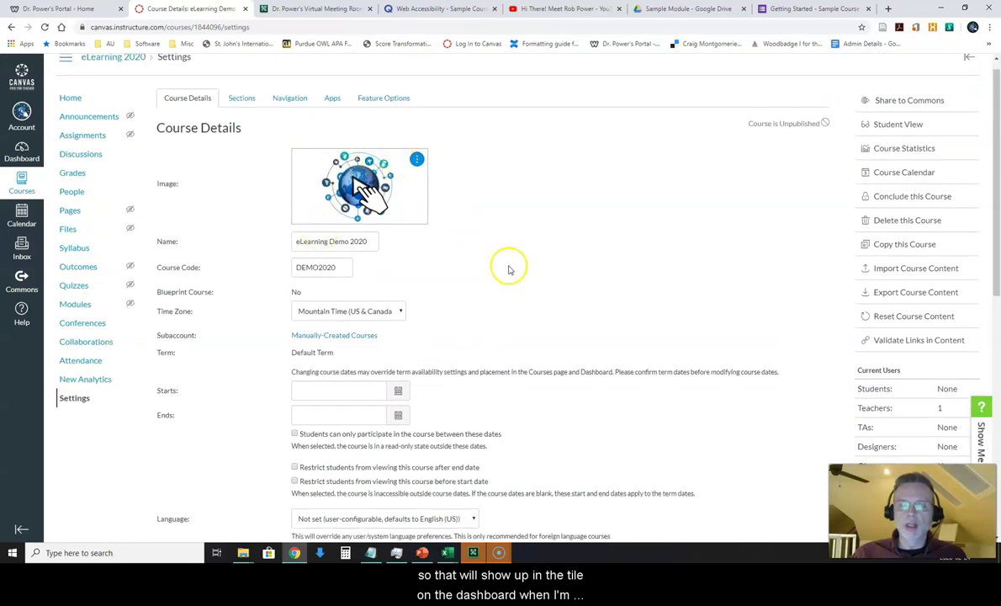
{"action": "scroll", "coordinate": [505, 281], "scroll_direction": "down", "scroll_amount": 10}
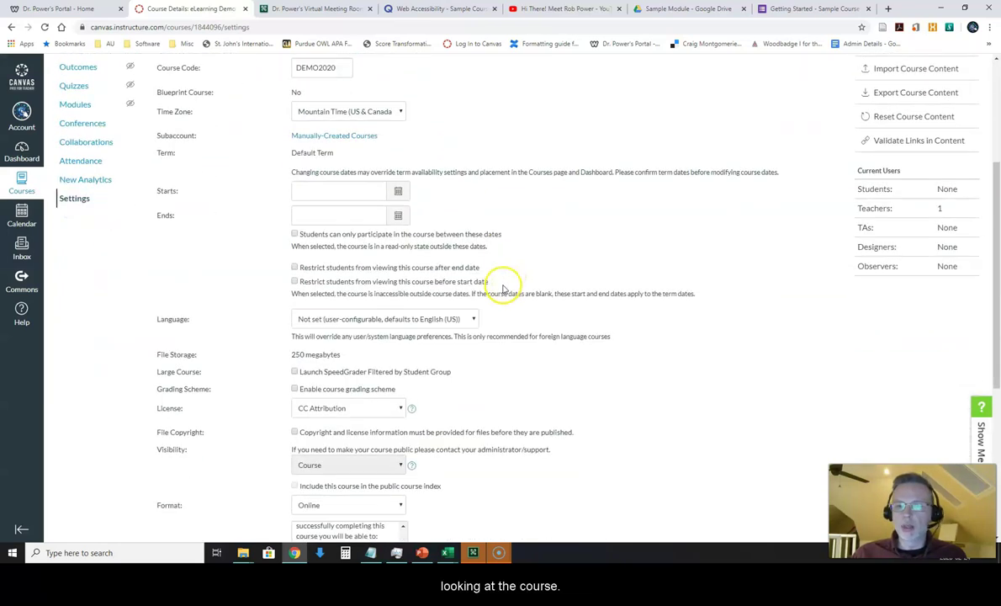
{"action": "left_click", "coordinate": [776, 494]}
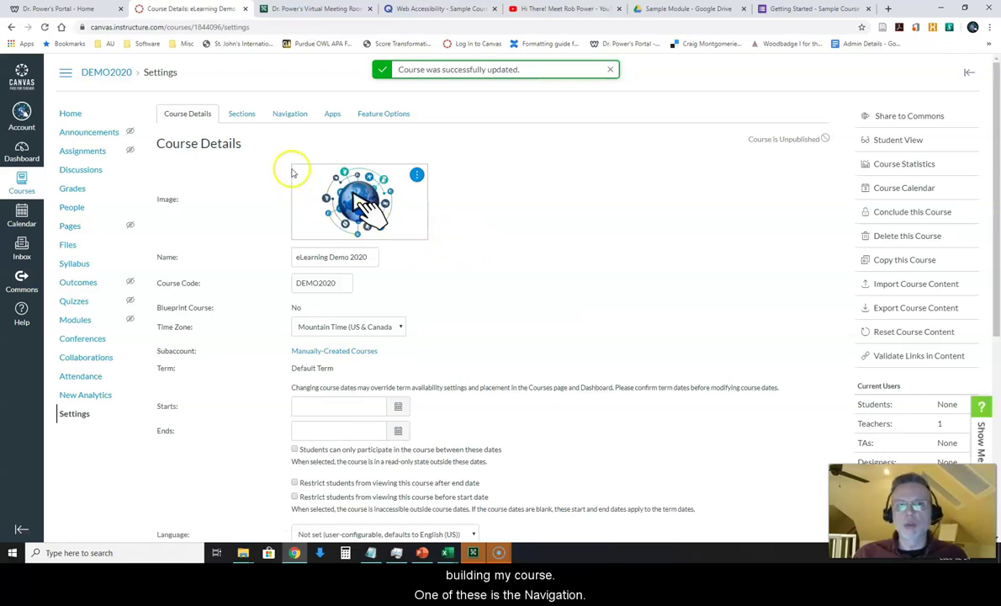
Open the course navigation settings and move New Analytics, Attendance, Collaborations and Conferences to the items hidden from students.
{"action": "left_click", "coordinate": [282, 118]}
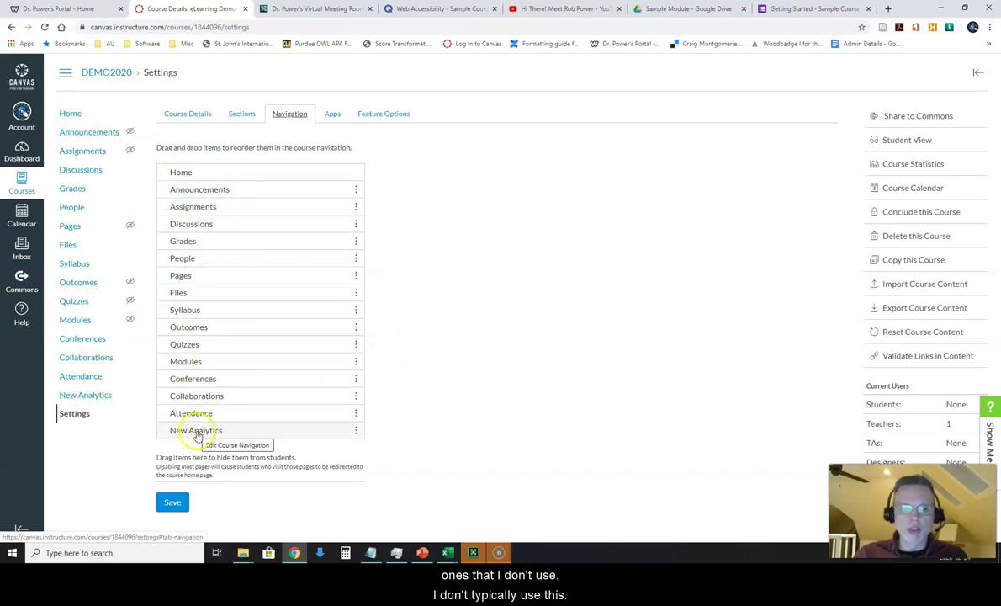
{"action": "left_click_drag", "start_coordinate": [196, 434], "coordinate": [248, 473]}
{"action": "left_click_drag", "start_coordinate": [208, 413], "coordinate": [241, 481]}
{"action": "left_click_drag", "start_coordinate": [205, 396], "coordinate": [227, 463]}
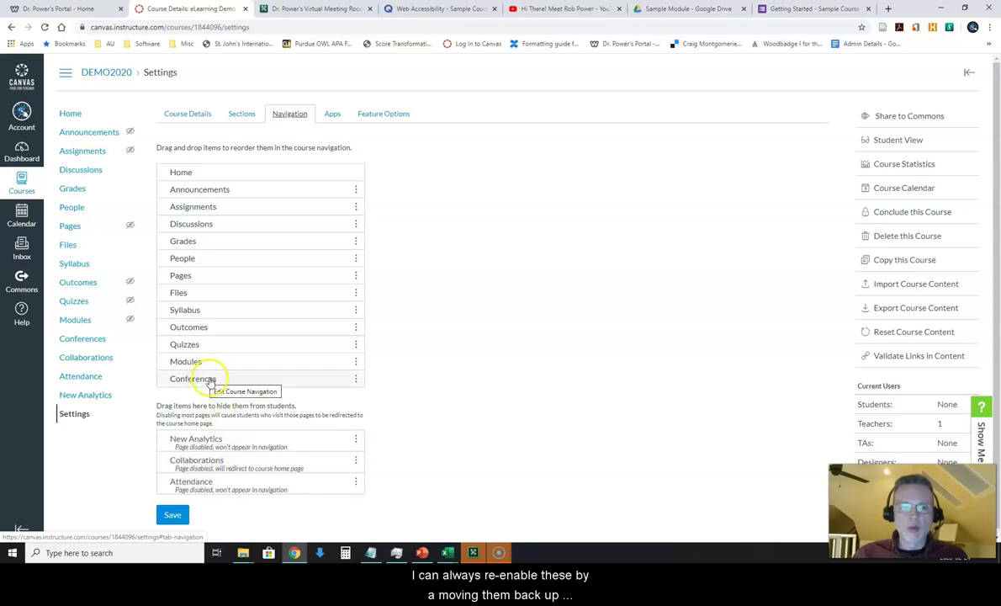
{"action": "left_click_drag", "start_coordinate": [210, 378], "coordinate": [230, 415]}
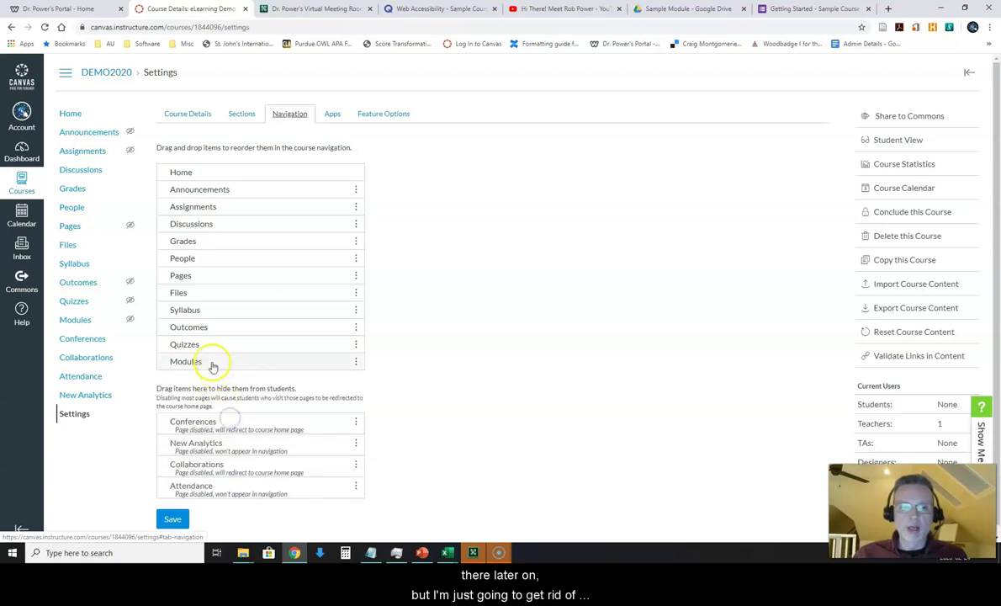
Move Quizzes, Outcomes, Syllabus, Files and Pages to the navigation items hidden from students.
{"action": "left_click_drag", "start_coordinate": [213, 351], "coordinate": [230, 398]}
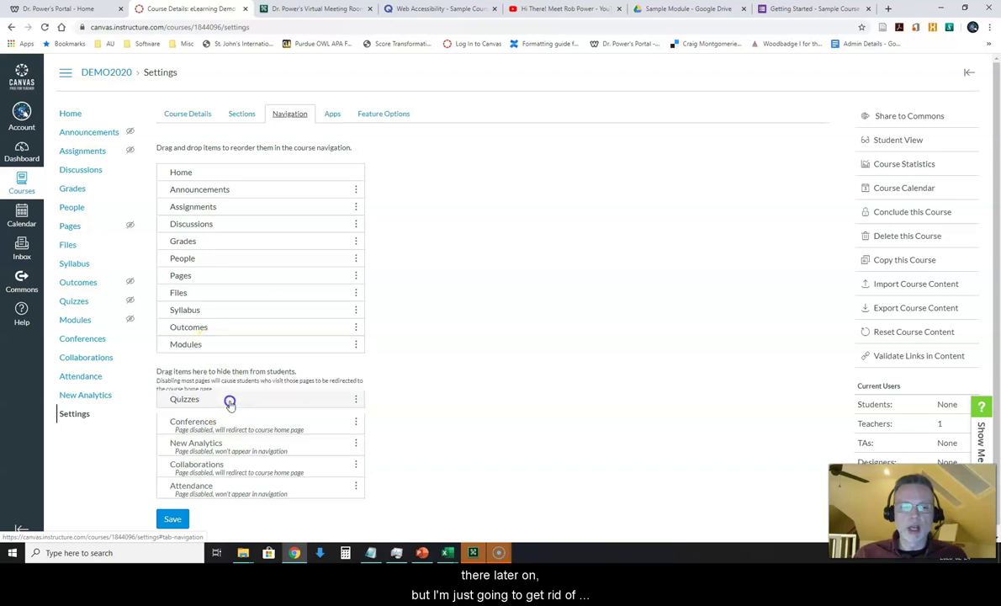
{"action": "left_click_drag", "start_coordinate": [212, 326], "coordinate": [227, 358]}
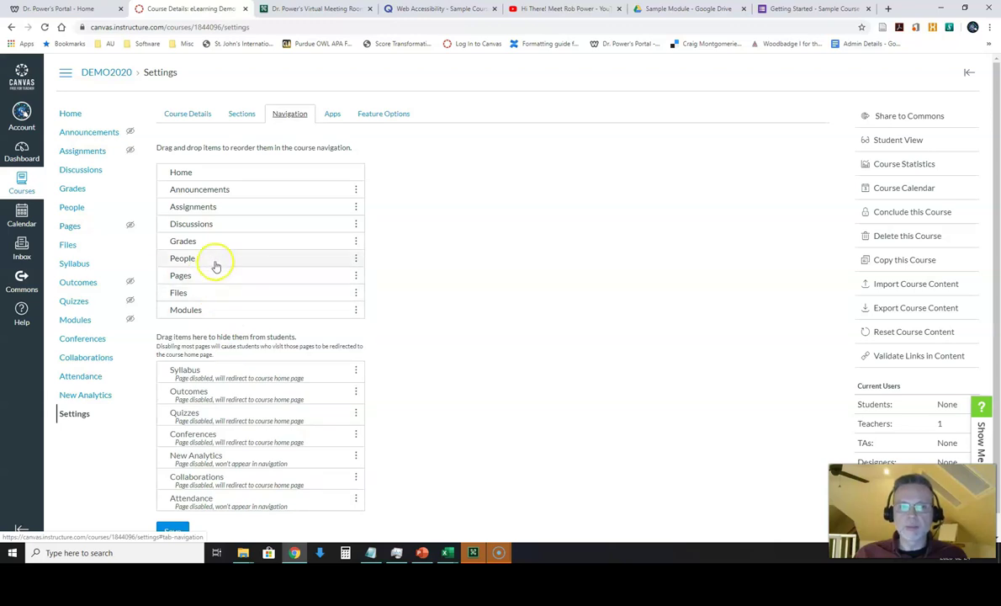
{"action": "left_click_drag", "start_coordinate": [210, 297], "coordinate": [216, 340]}
{"action": "left_click_drag", "start_coordinate": [212, 278], "coordinate": [221, 336]}
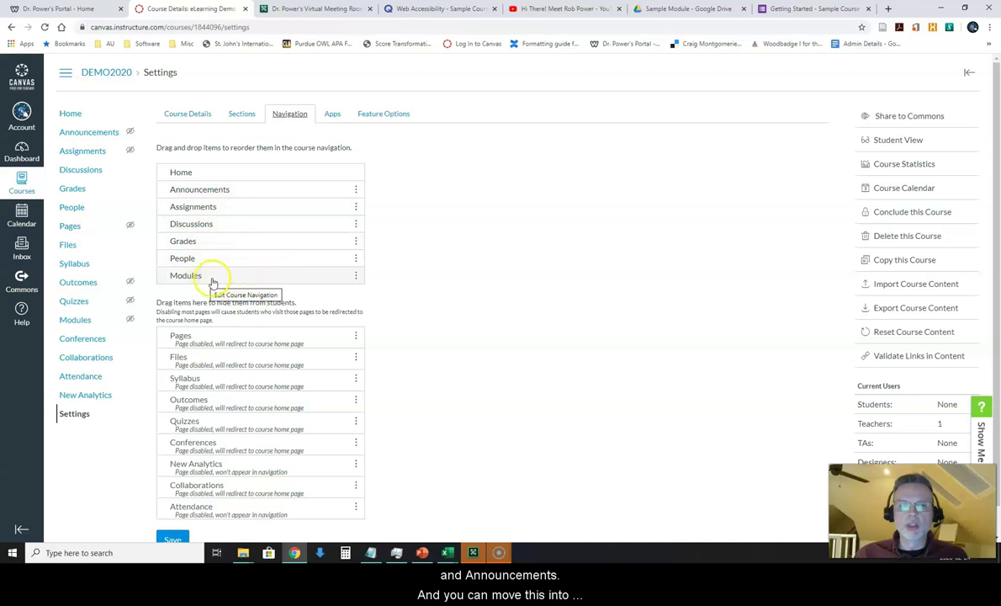
Reorder the course navigation with Modules right after Announcements and Discussions above Assignments, and save it.
{"action": "left_click_drag", "start_coordinate": [197, 269], "coordinate": [209, 206]}
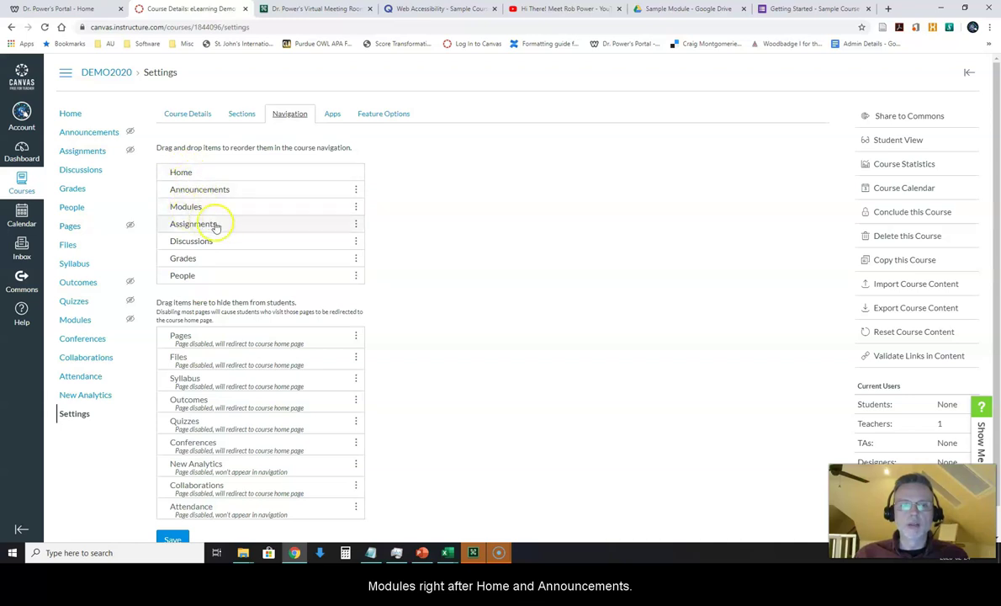
{"action": "left_click_drag", "start_coordinate": [167, 250], "coordinate": [163, 228]}
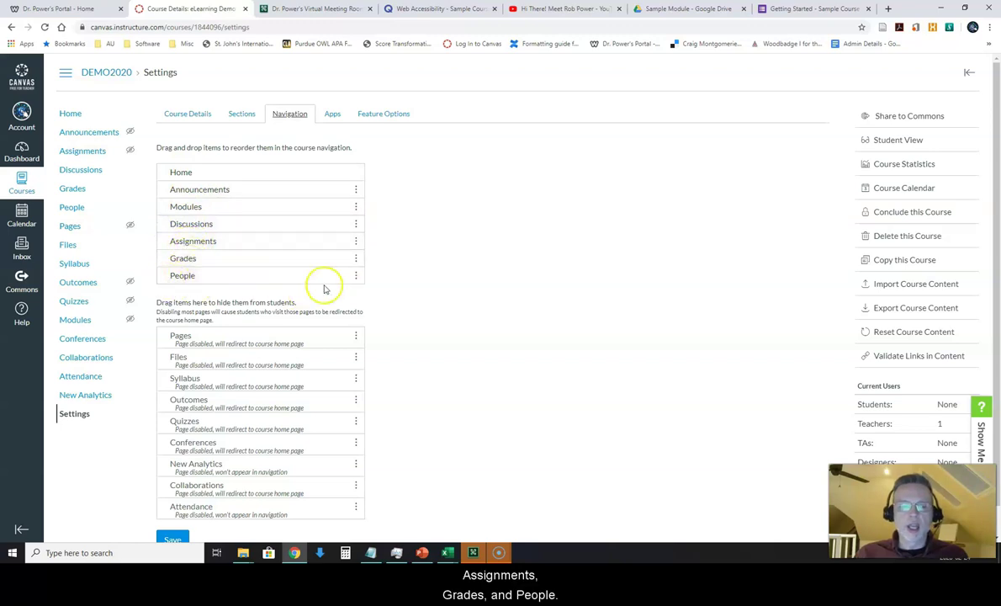
{"action": "scroll", "coordinate": [400, 307], "scroll_direction": "down", "scroll_amount": 1}
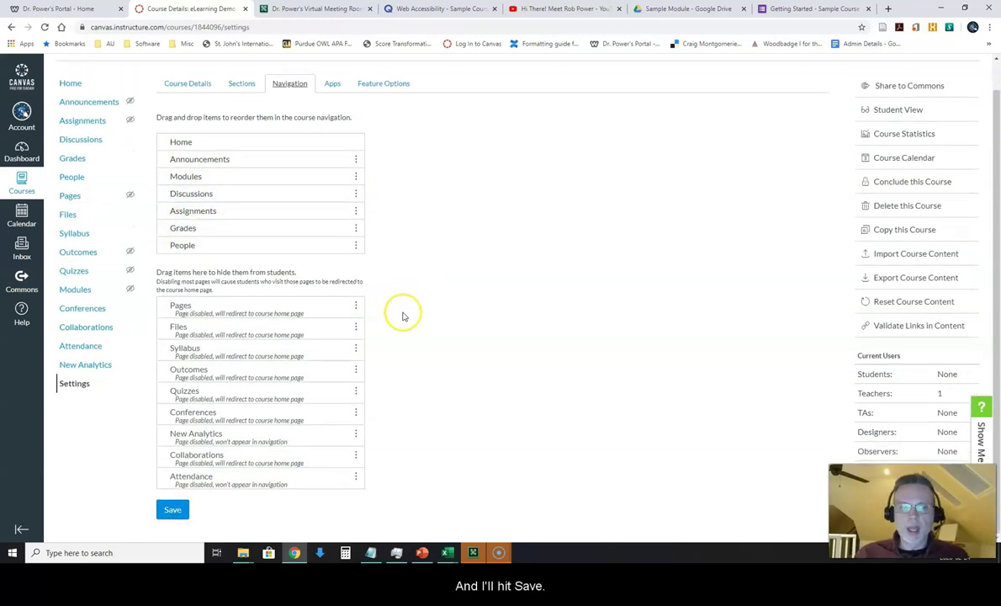
{"action": "left_click", "coordinate": [174, 510]}
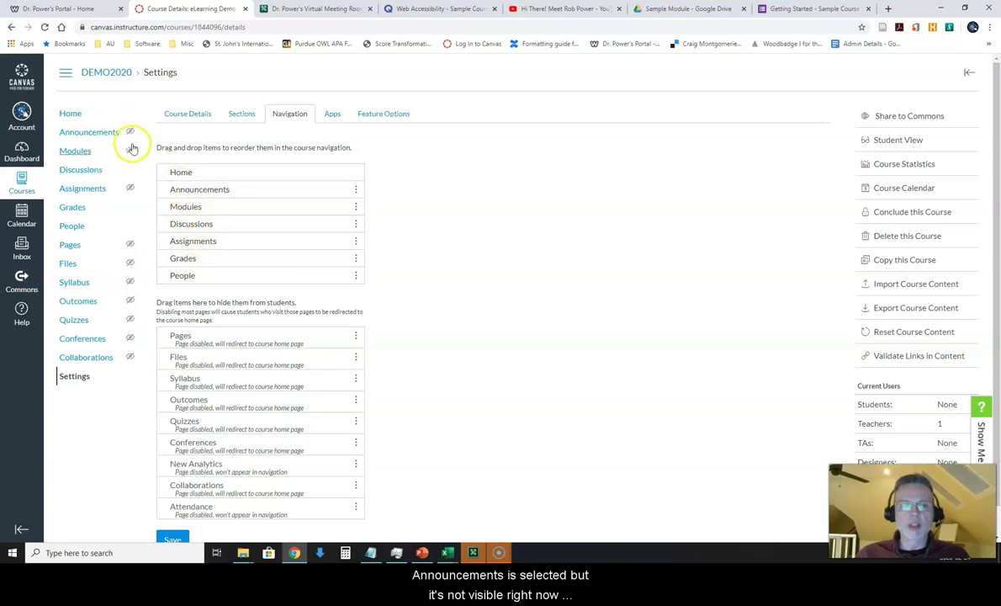
{"action": "mouse_move", "coordinate": [127, 135]}
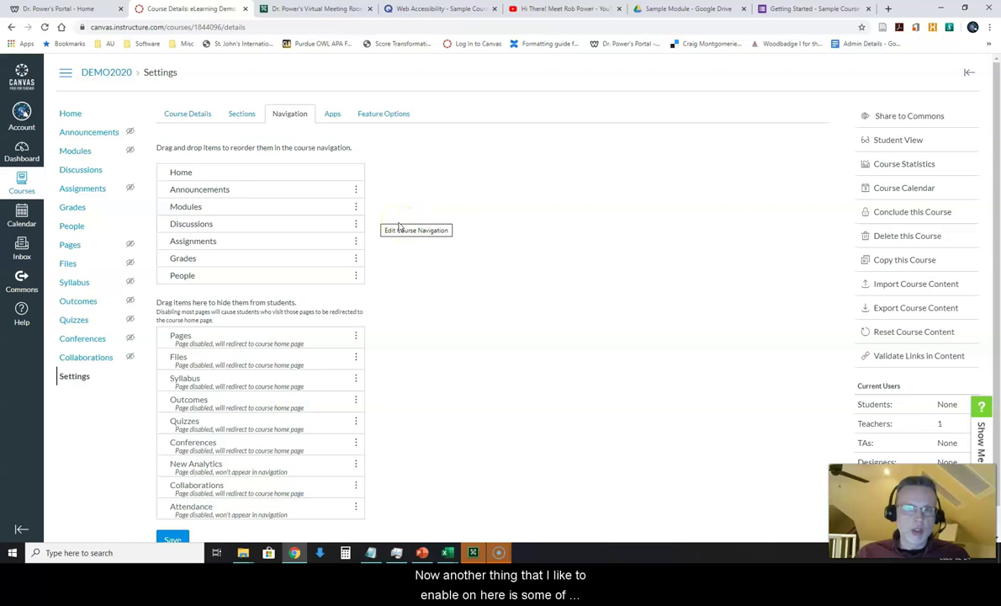
Find the YouTube app among the external apps and add it to the course under the name YouTube, with no channel name.
{"action": "left_click", "coordinate": [333, 117]}
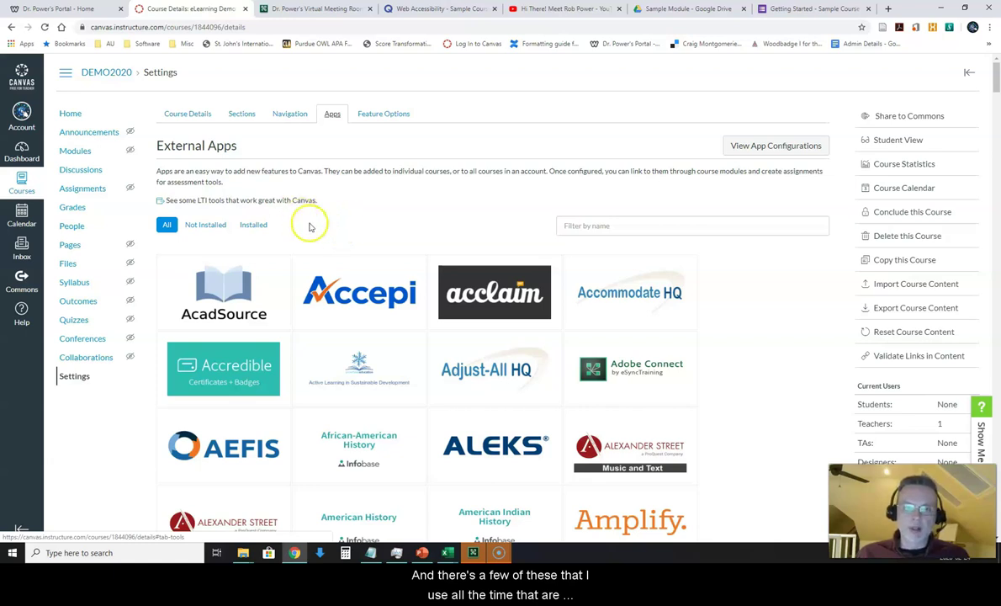
{"action": "left_click", "coordinate": [612, 229]}
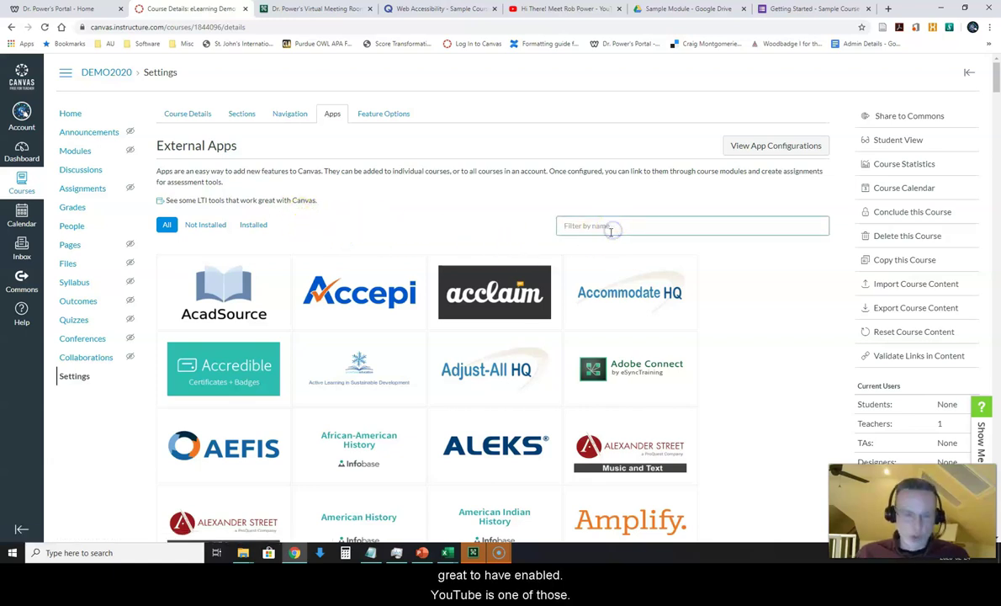
{"action": "type", "text": "YouTu"}
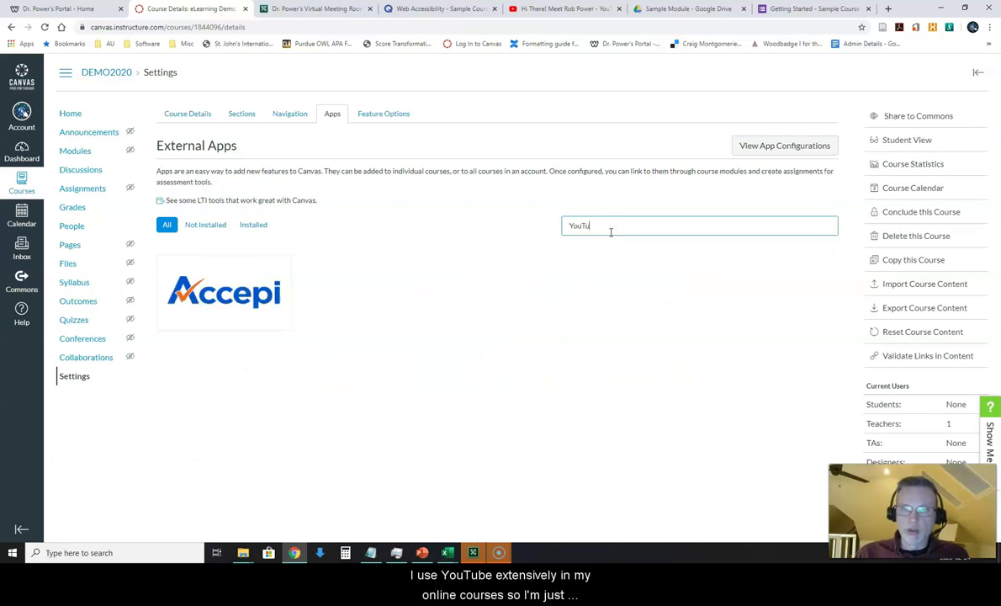
{"action": "type", "text": "be"}
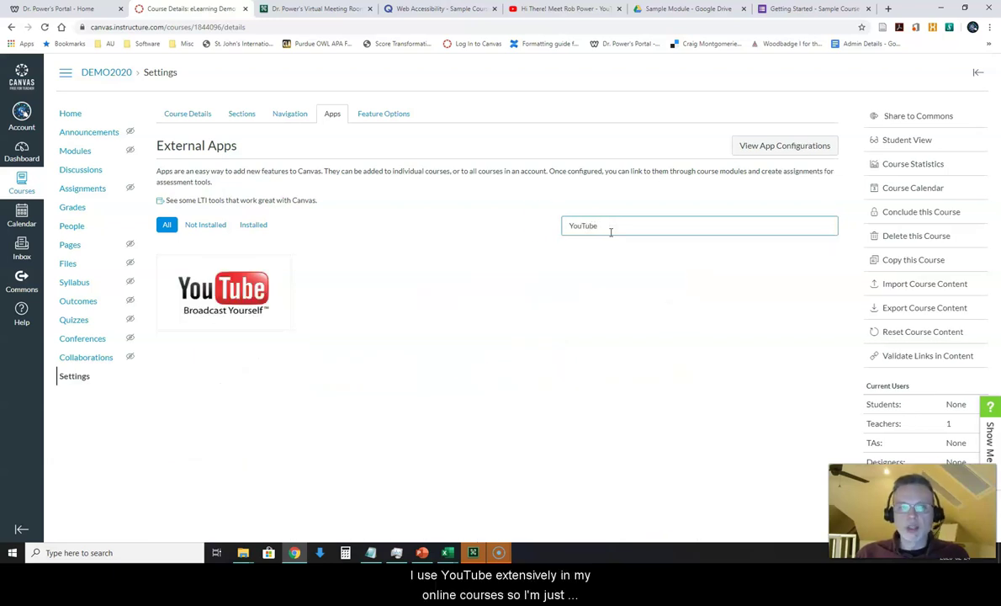
{"action": "left_click", "coordinate": [268, 292]}
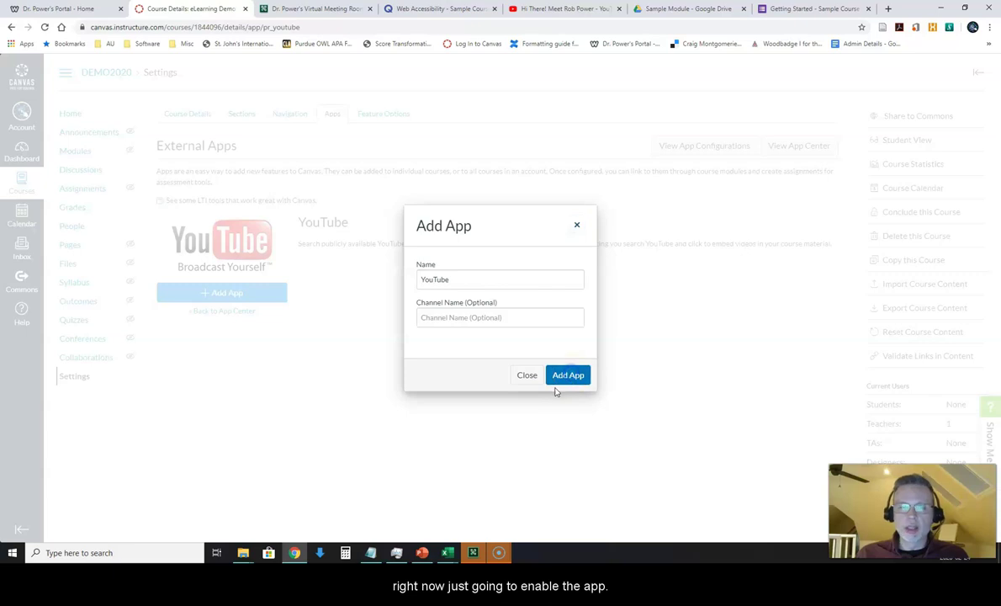
{"action": "left_click", "coordinate": [562, 392]}
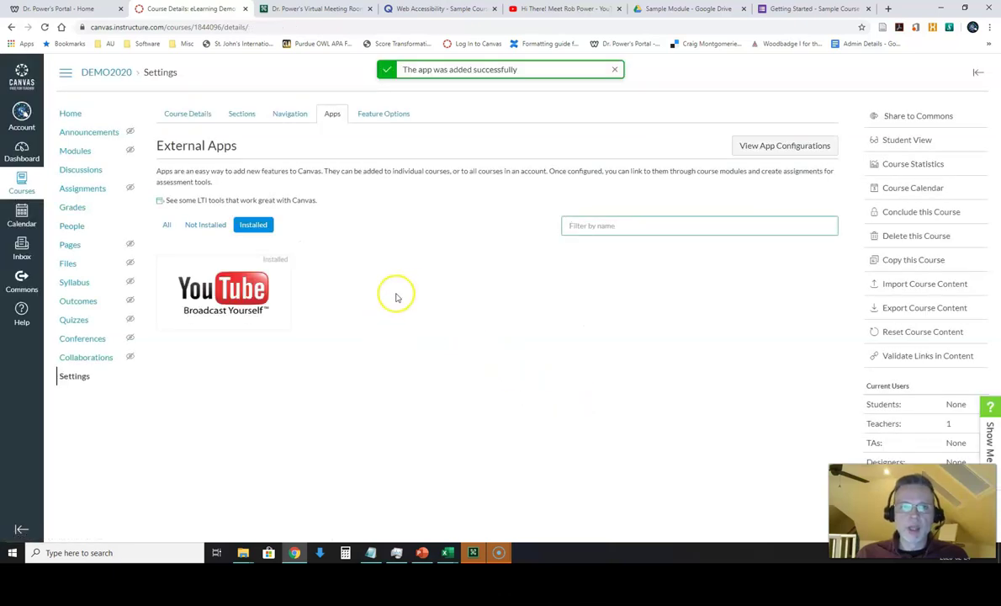